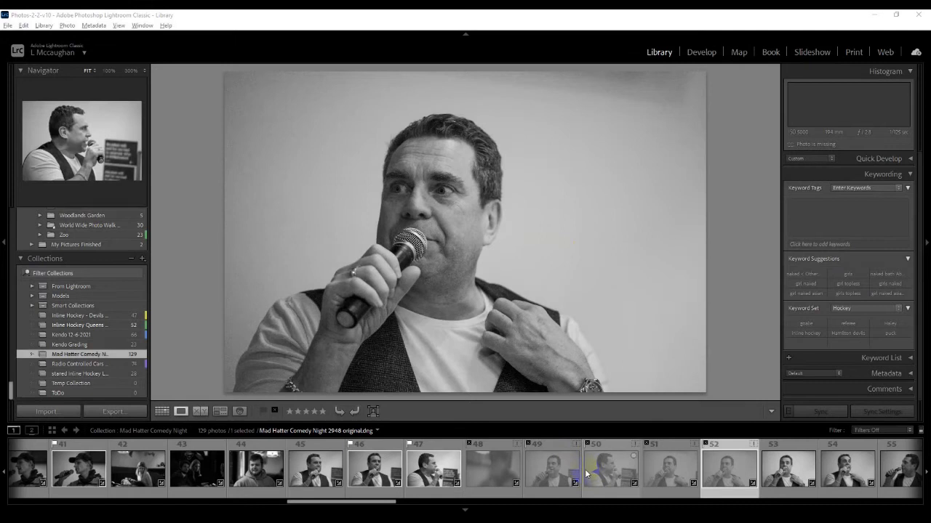
Examine the start of the Mad Hatter Comedy Night collection and find its source folder's Edited subfolder with the uploaded folder inside
click(353, 507)
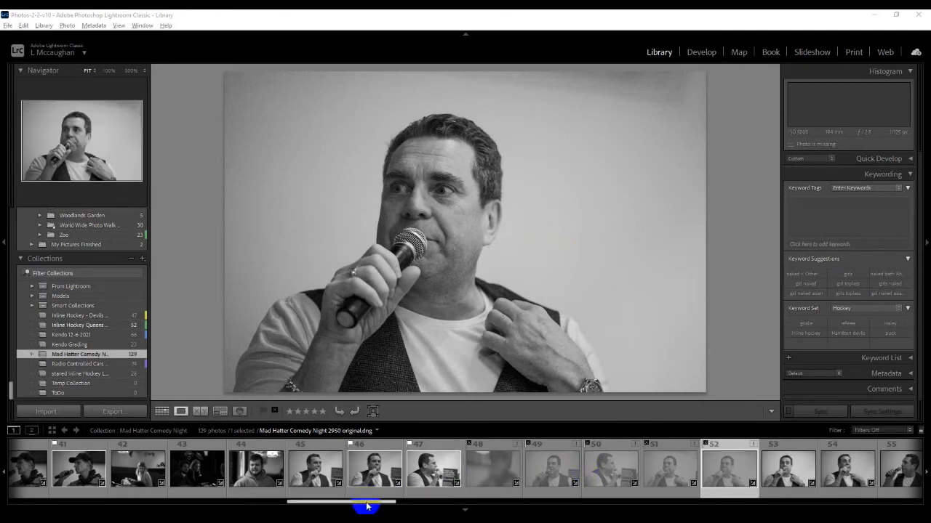
drag(366, 507, 72, 508)
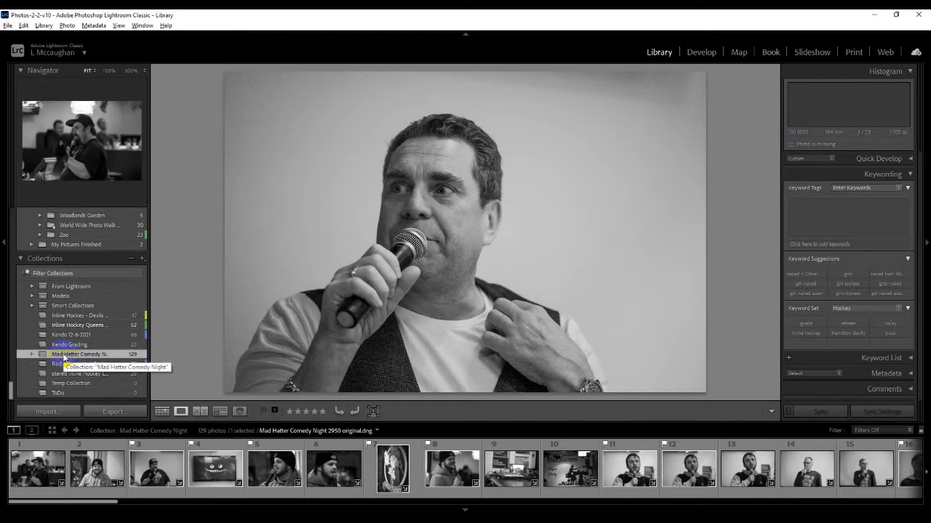
scroll(73, 349, up, 10)
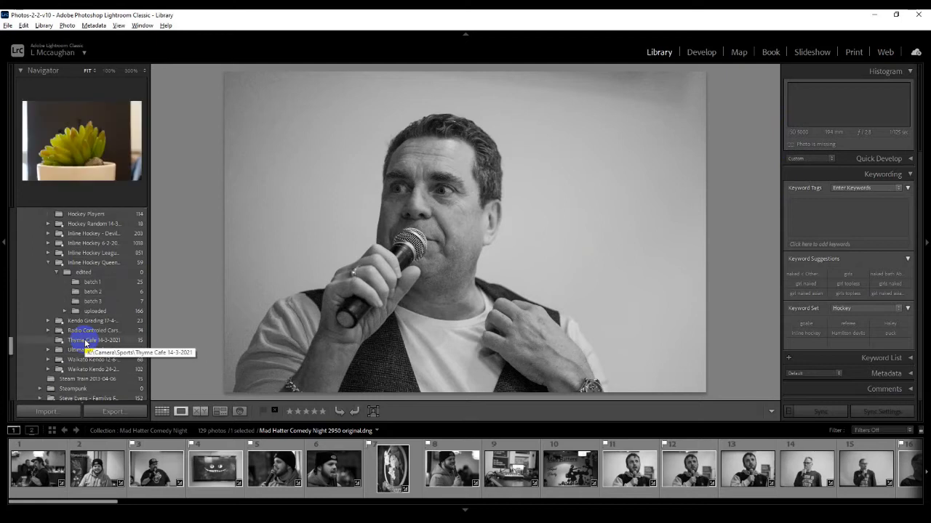
scroll(85, 343, up, 10)
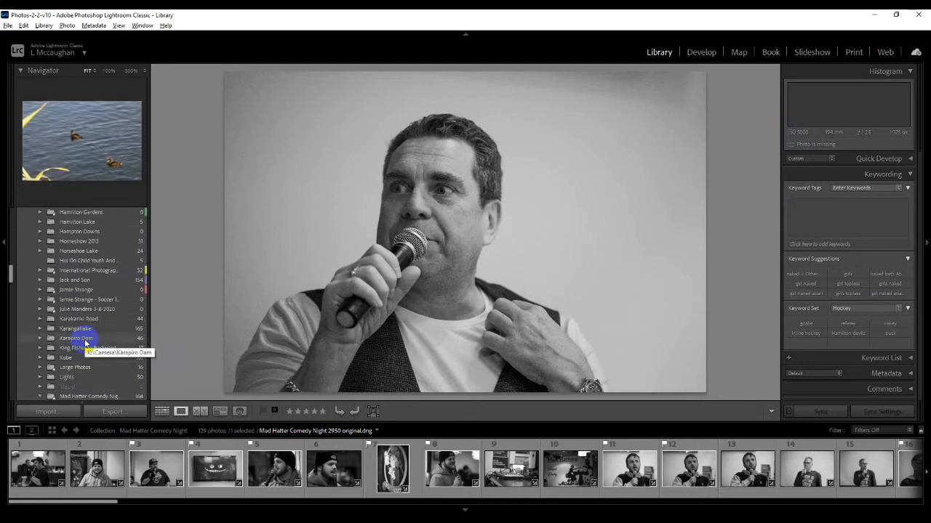
scroll(85, 344, up, 10)
scroll(85, 343, down, 15)
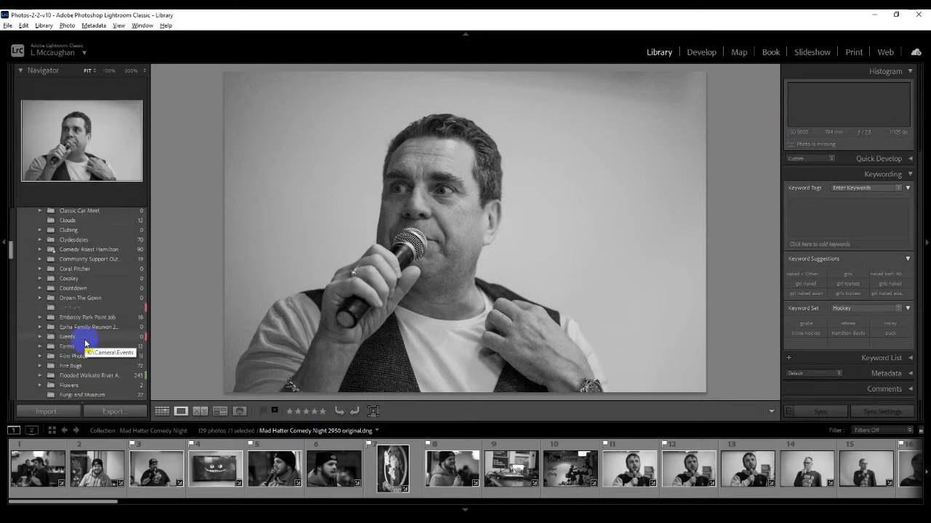
scroll(85, 343, down, 5)
scroll(85, 343, up, 5)
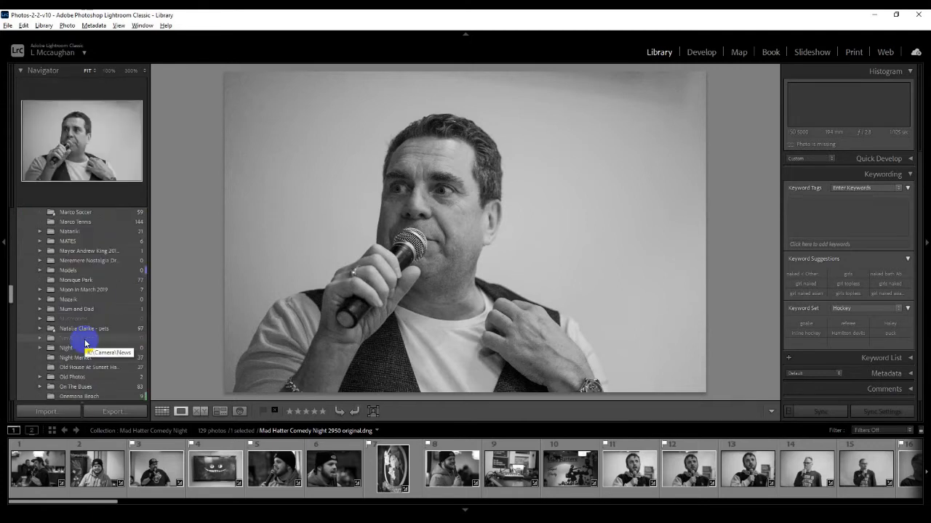
scroll(81, 340, up, 2)
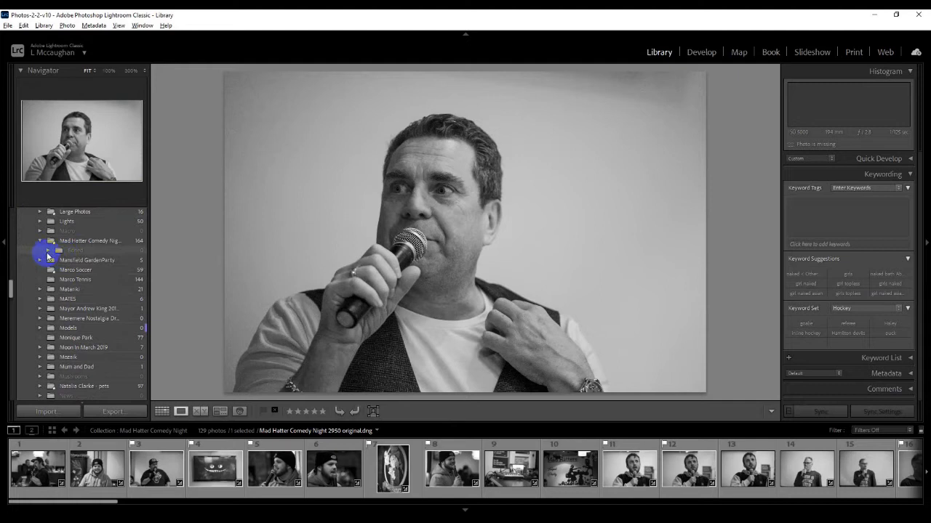
click(48, 251)
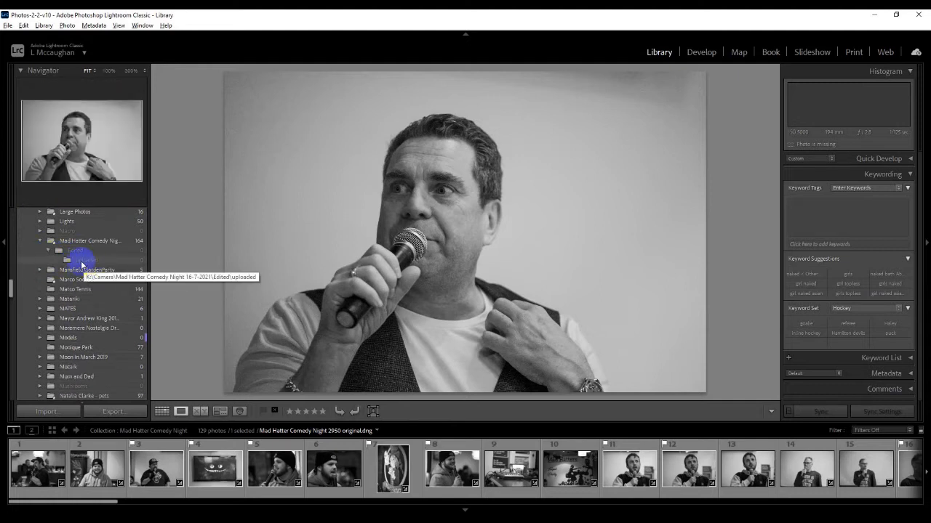
click(47, 252)
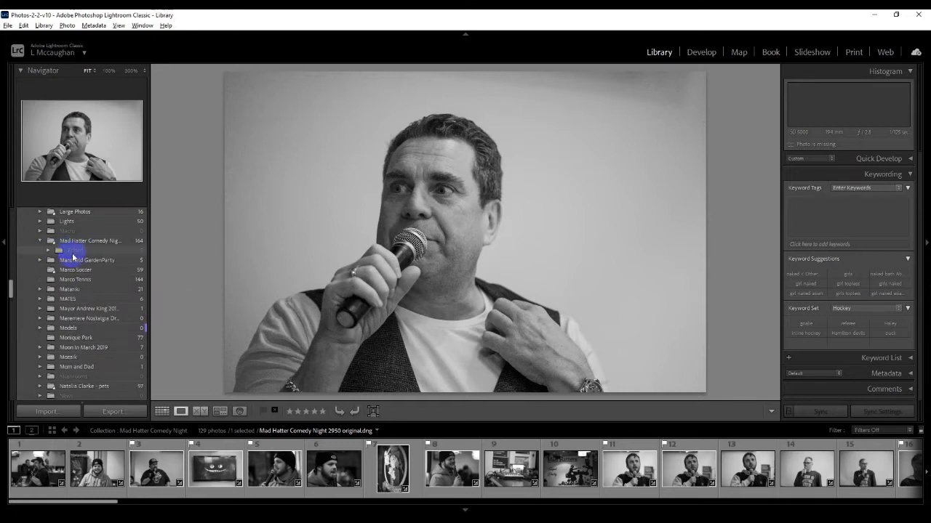
scroll(80, 295, down, 10)
scroll(80, 294, down, 8)
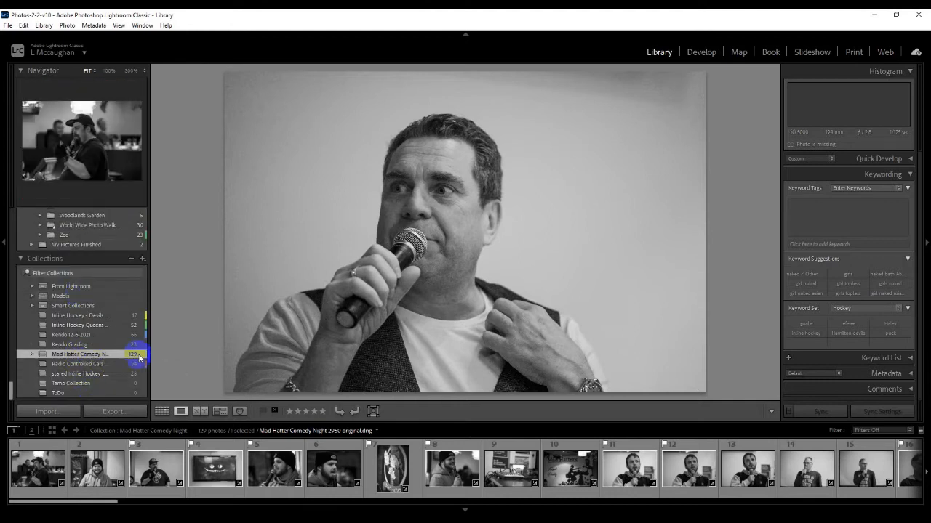
Add a green color label to the Mad Hatter Comedy Night collection
right_click(140, 357)
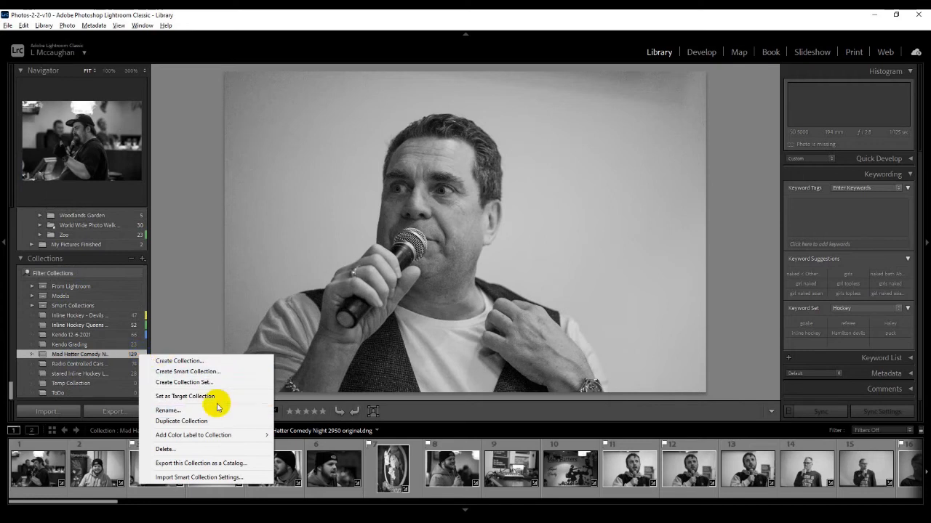
mouse_move(224, 437)
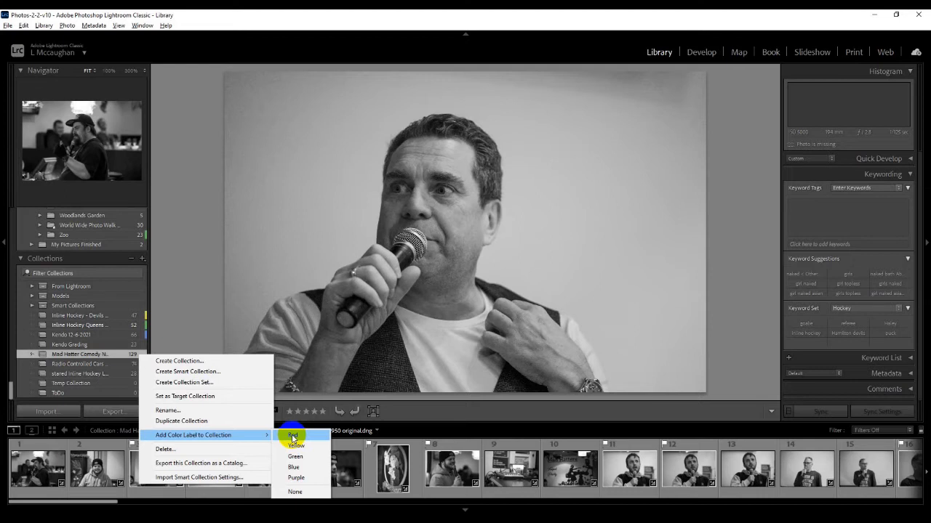
click(299, 456)
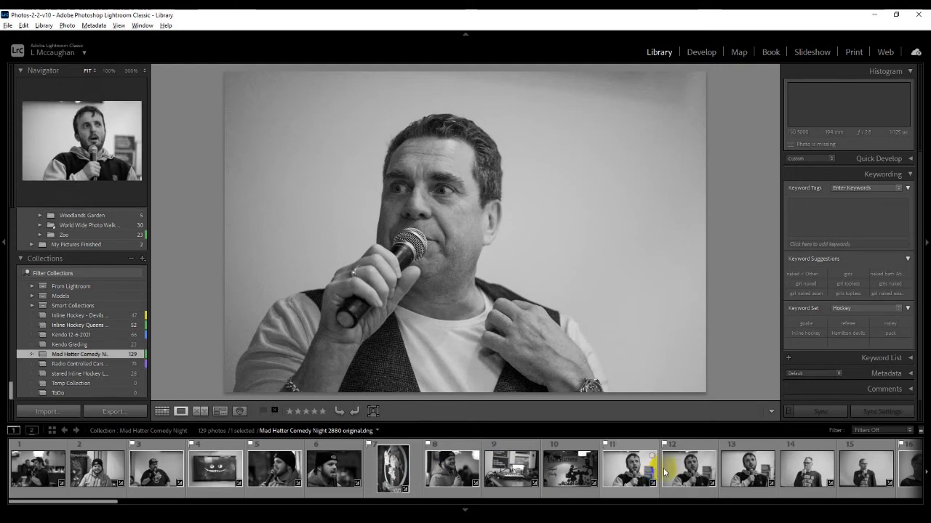
Flag photo Mad Hatter Comedy Night 2952 as rejected and delete its original DNG file in File Explorer
drag(110, 505, 314, 511)
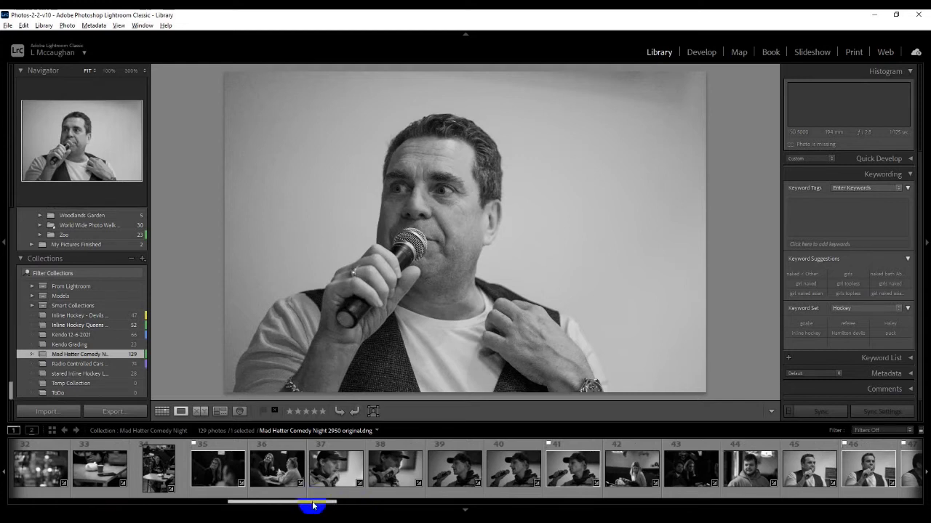
drag(313, 507, 395, 508)
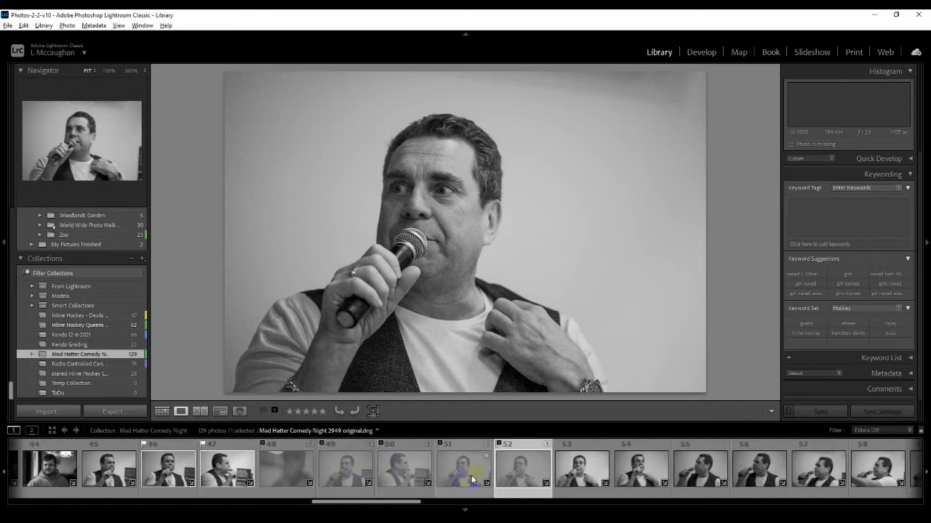
click(575, 472)
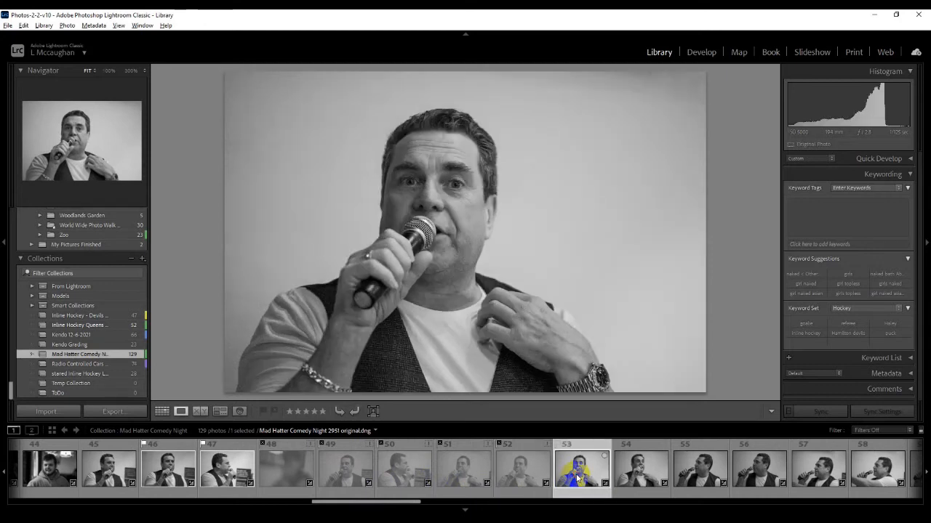
click(638, 466)
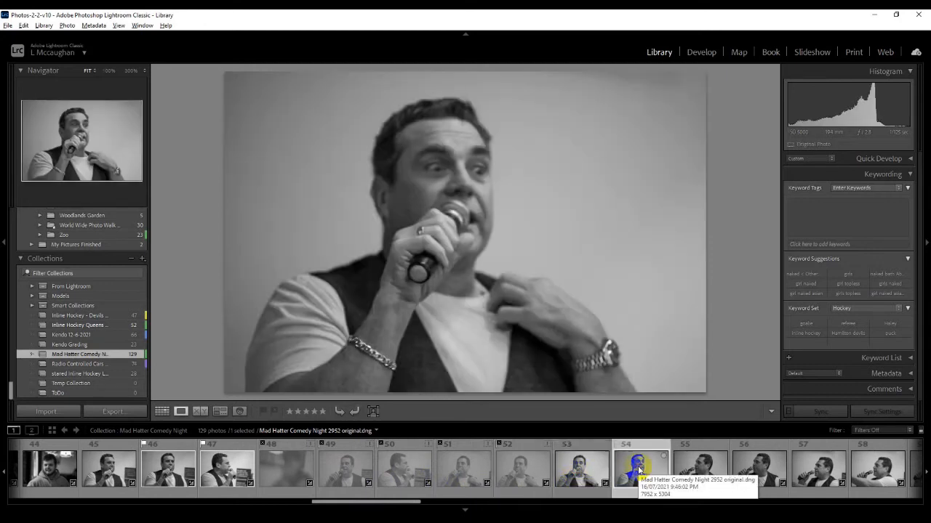
key(x)
right_click(638, 466)
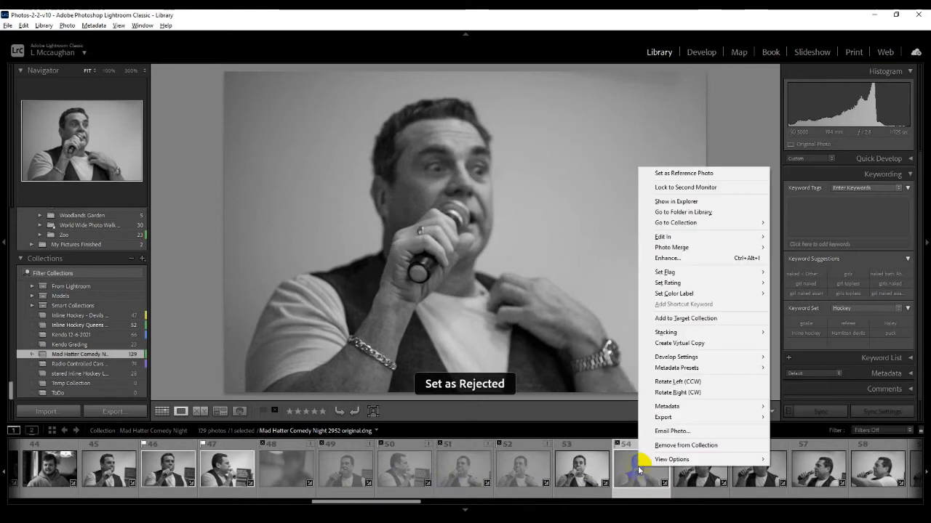
click(671, 202)
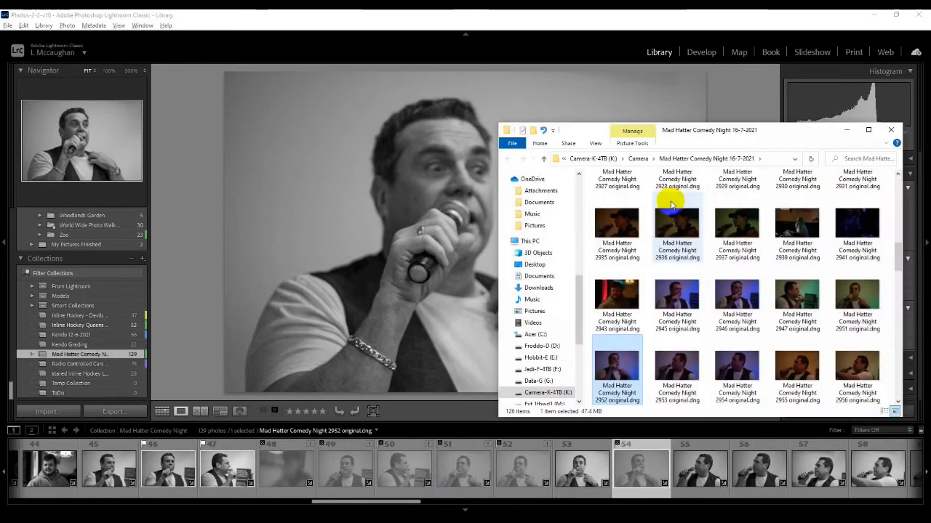
key(Delete)
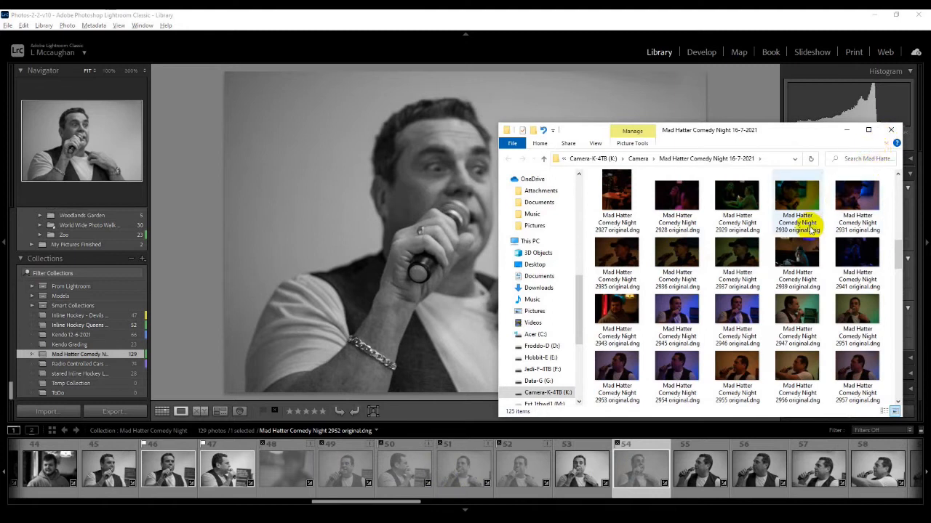
click(891, 130)
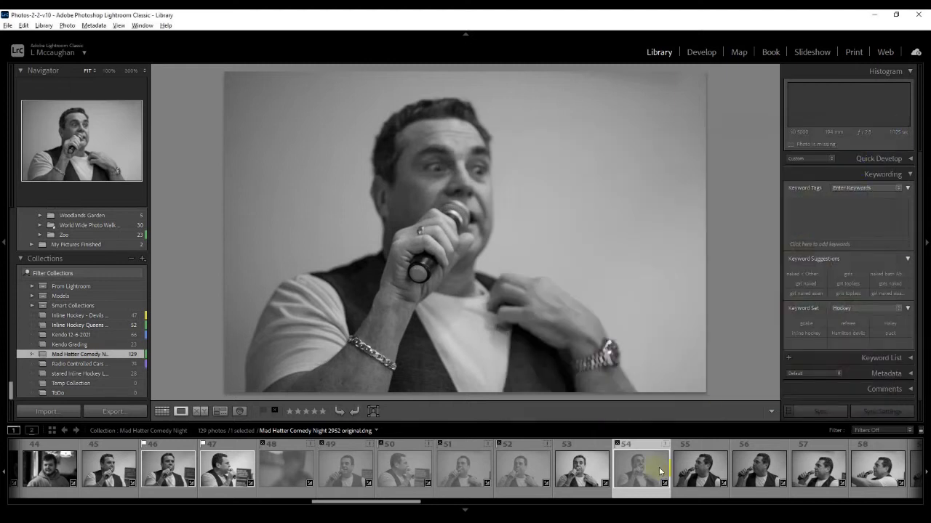
Move rejected photo 2952 ahead of 2951 and remove the whole run of rejected photos, positions 48 to 53, from the collection
click(571, 478)
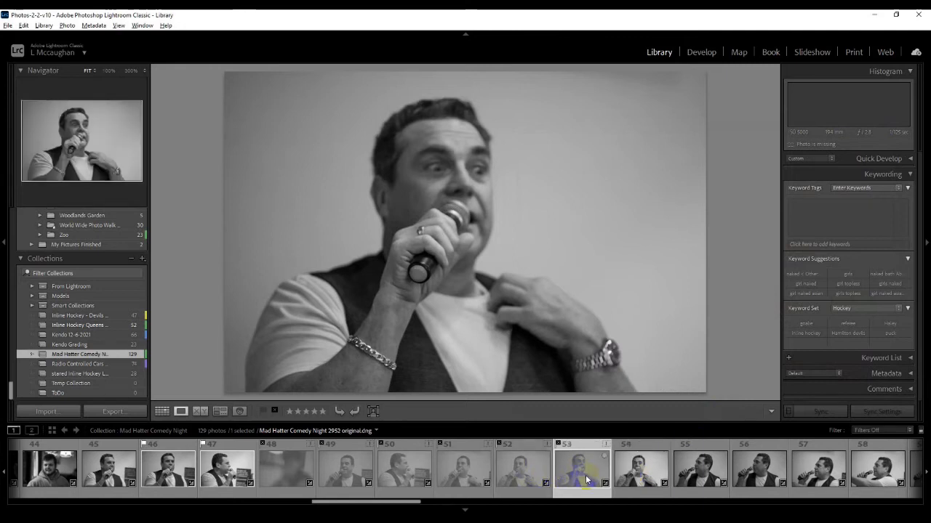
shift+click(277, 469)
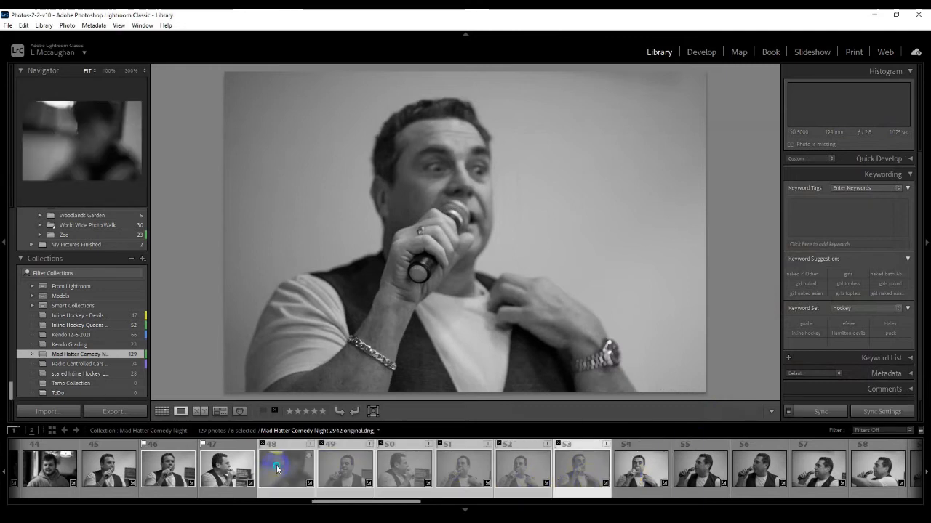
right_click(277, 469)
click(285, 443)
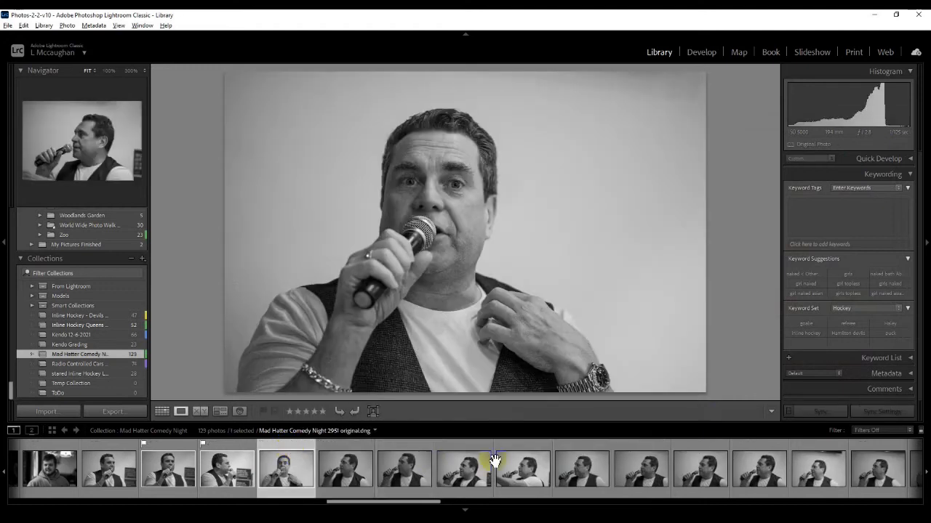
Compare near-identical photos 2953 and 2954, then reject 2954 and delete its original DNG file in File Explorer
click(338, 477)
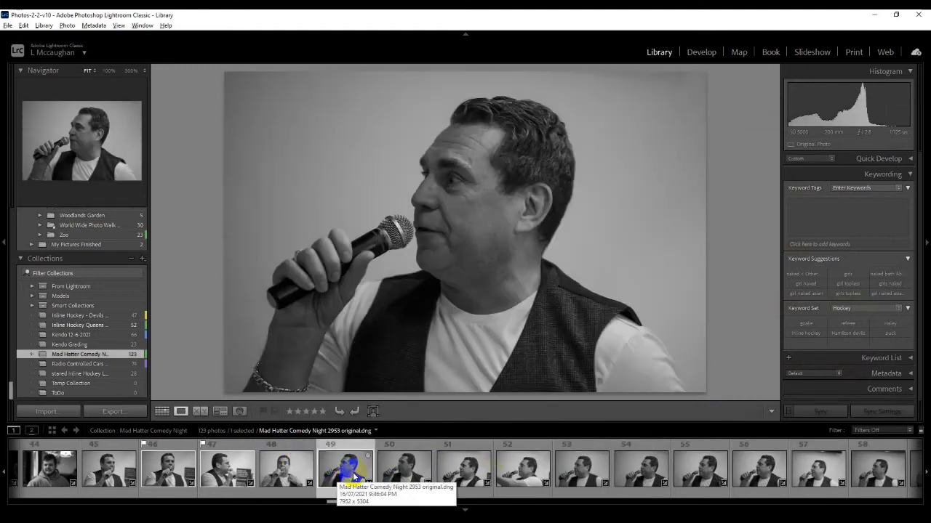
click(389, 469)
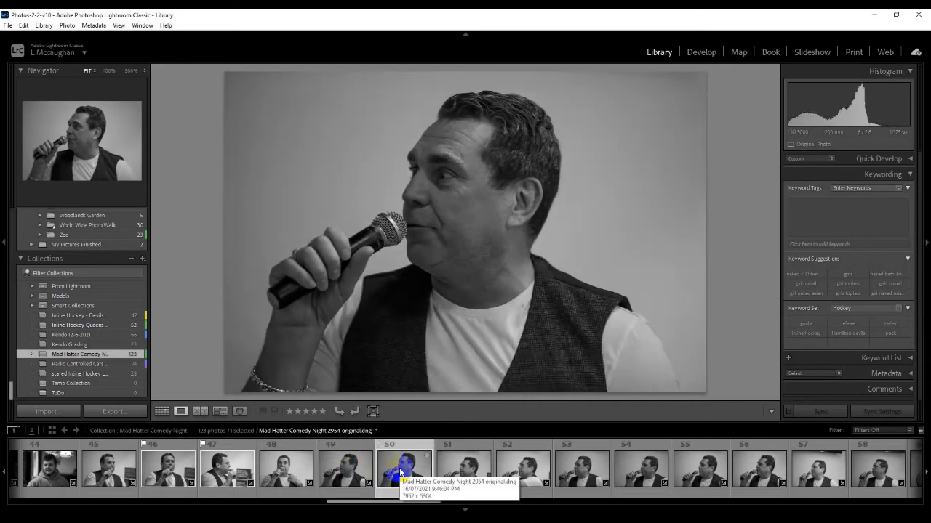
click(340, 474)
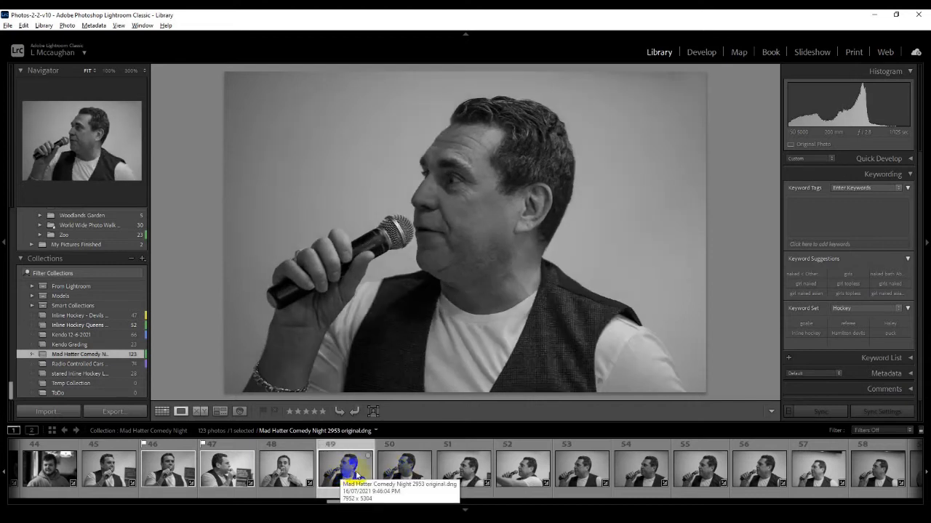
click(410, 474)
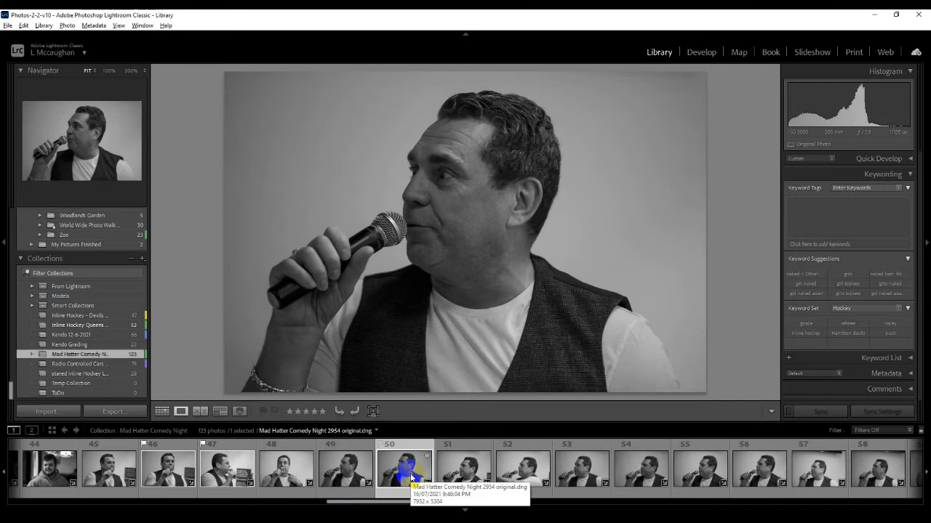
key(x)
right_click(411, 478)
click(466, 208)
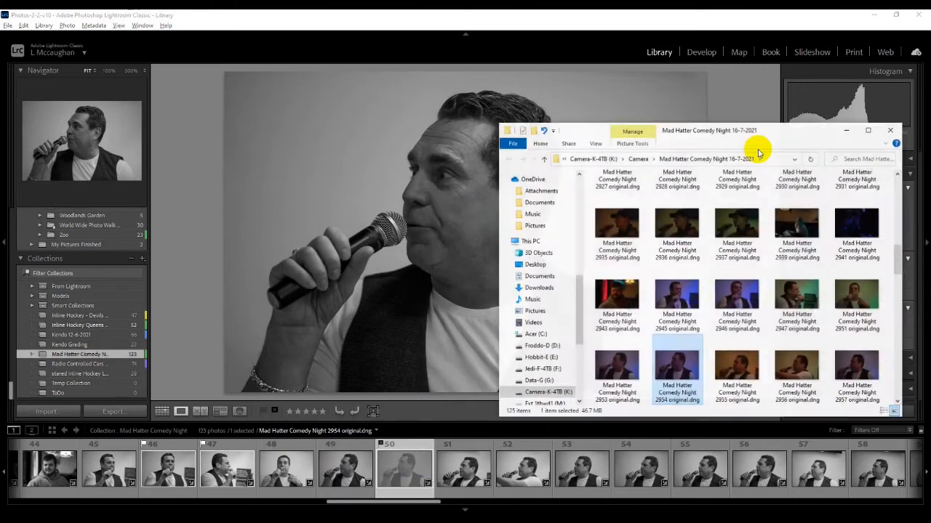
key(Delete)
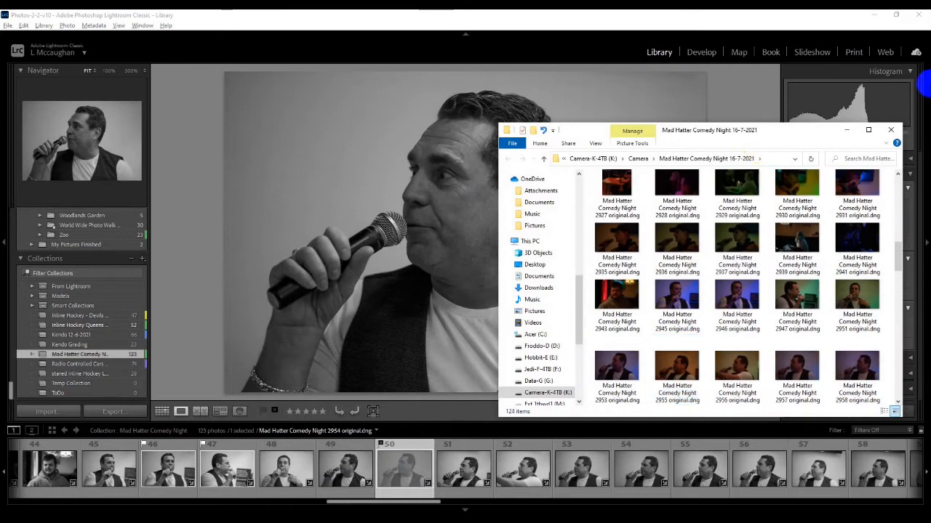
click(889, 131)
Flag photo Mad Hatter Comedy Night 2955 as rejected and delete its original DNG file in File Explorer
click(458, 477)
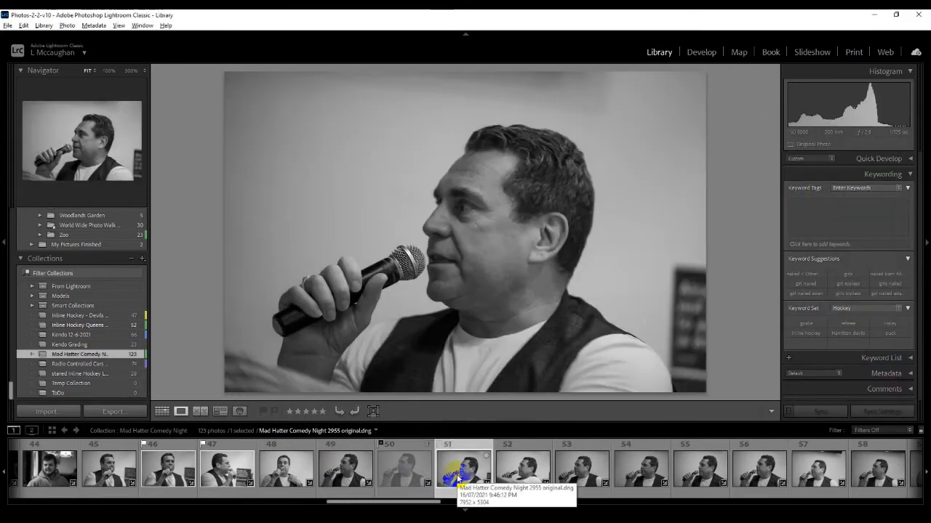
key(x)
right_click(458, 477)
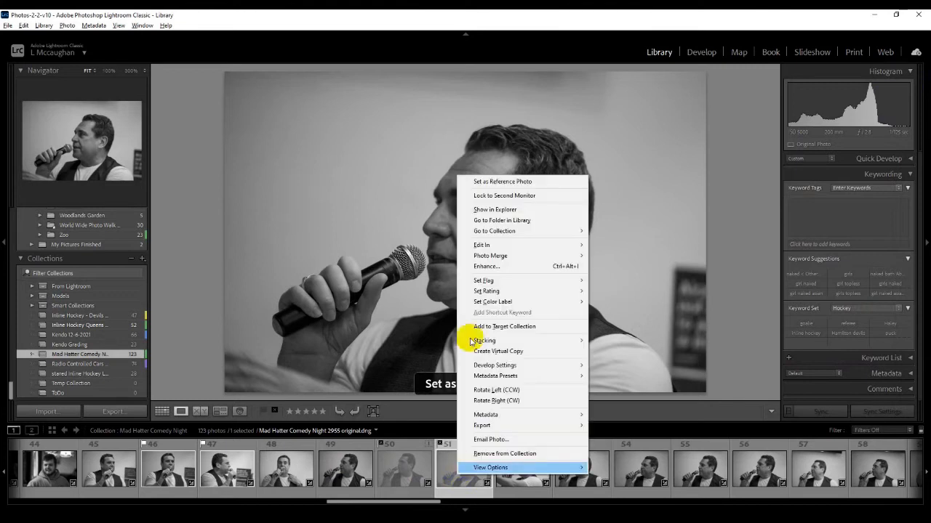
click(516, 211)
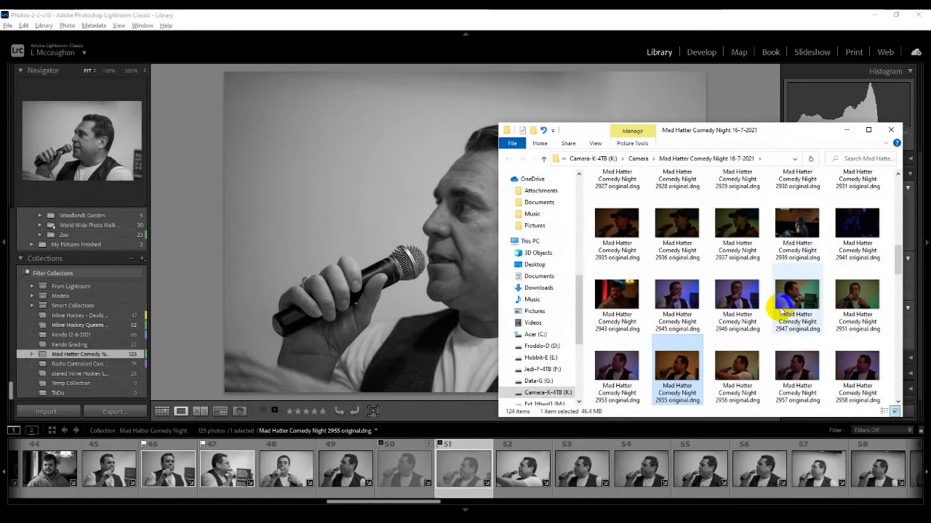
key(Delete)
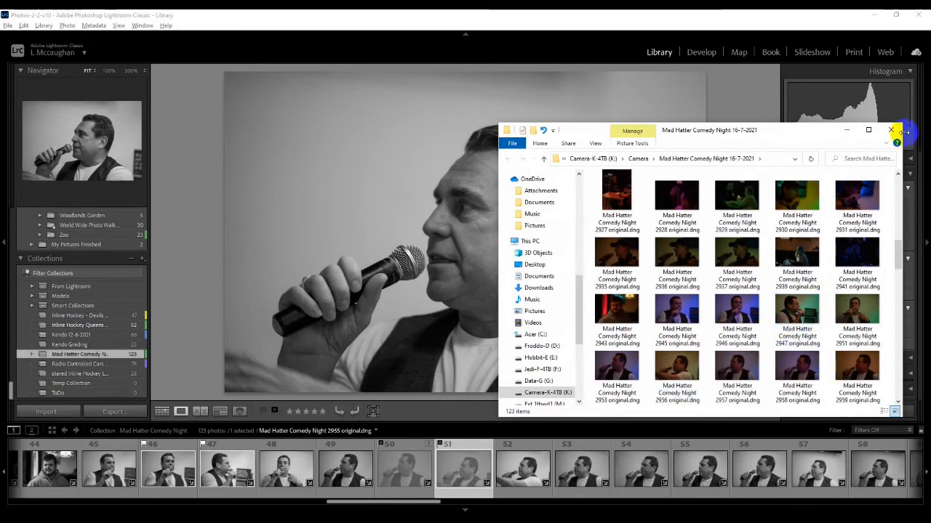
click(891, 129)
Flag photo Mad Hatter Comedy Night 2956 as rejected and delete its original DNG file in File Explorer
click(519, 477)
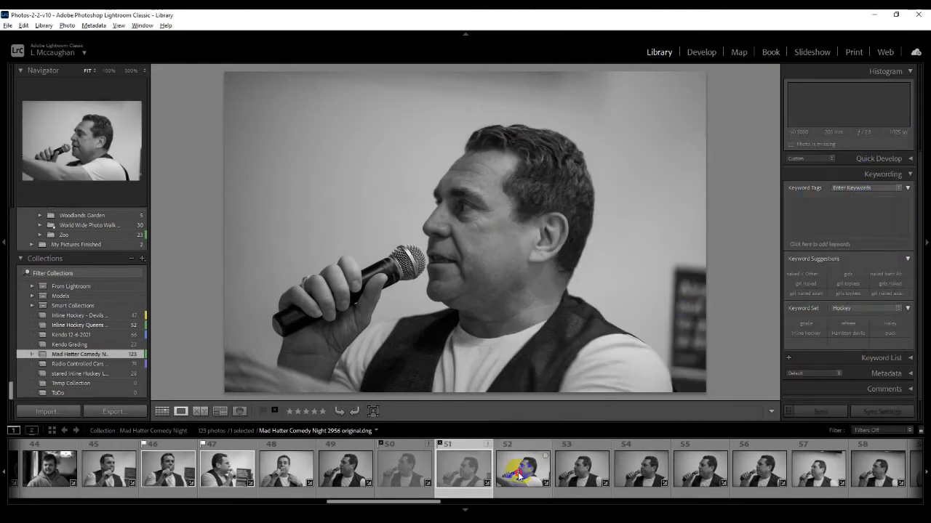
key(x)
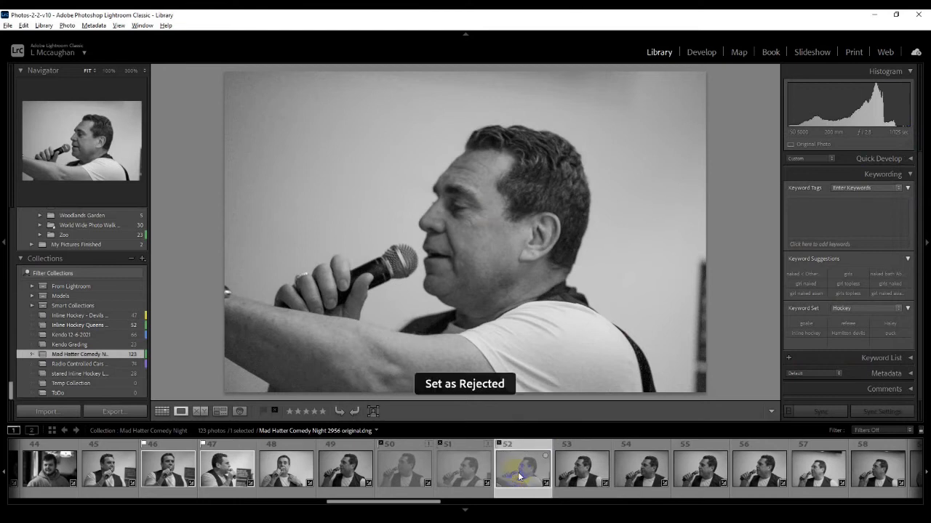
right_click(513, 456)
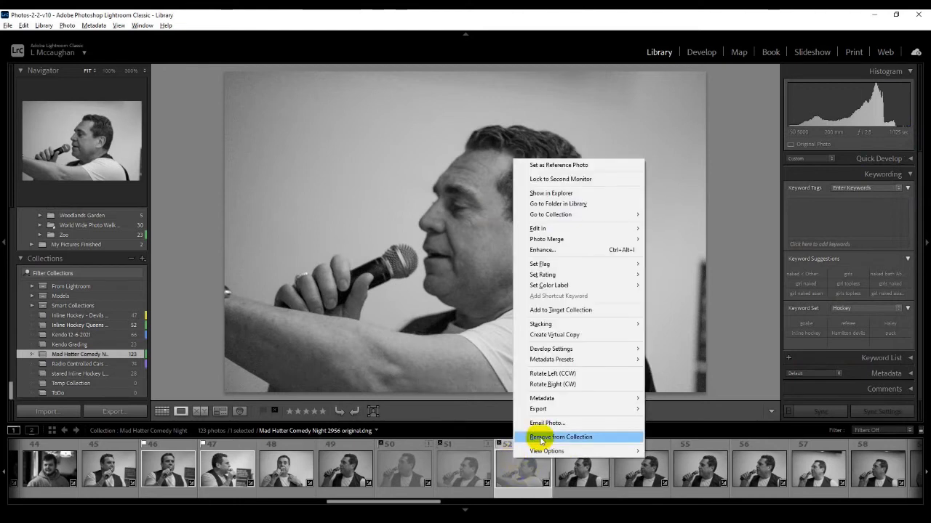
click(571, 194)
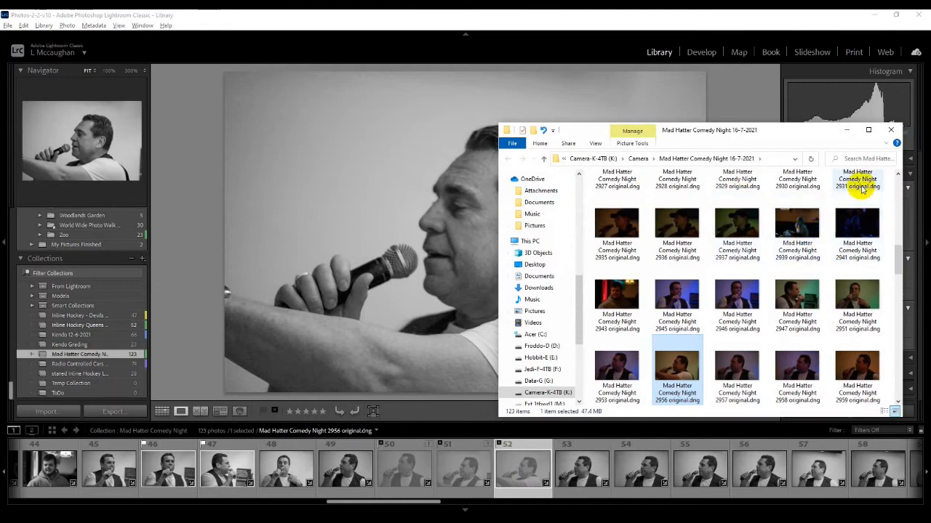
click(686, 366)
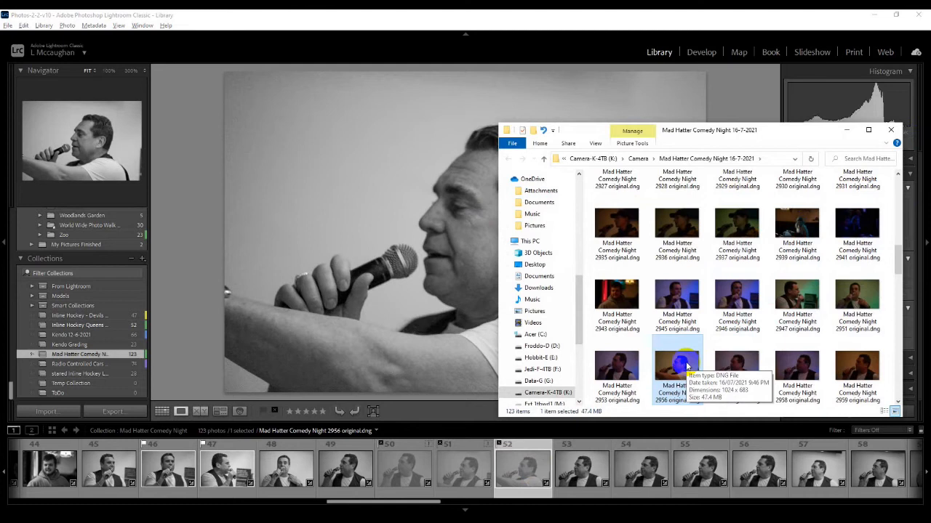
key(Delete)
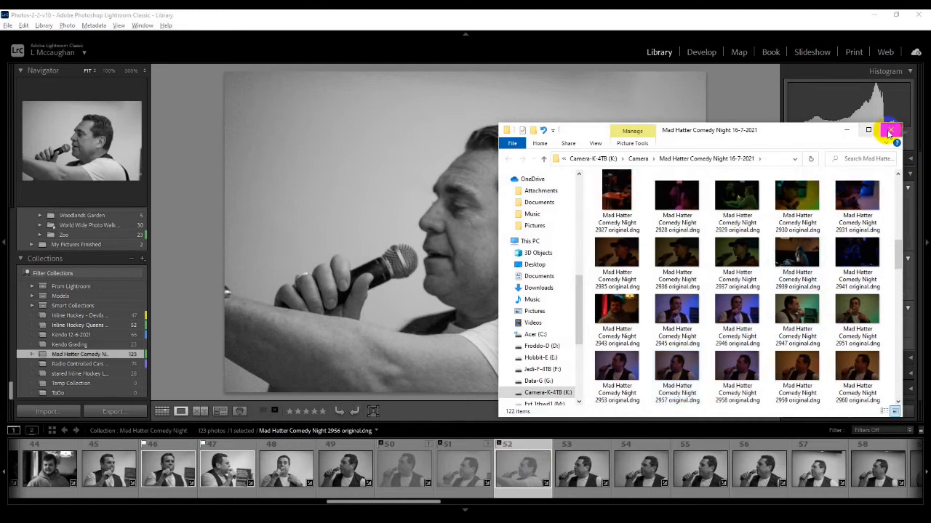
click(890, 129)
Compare photos Mad Hatter Comedy Night 2957 and 2958, then flag 2958 as rejected
click(529, 473)
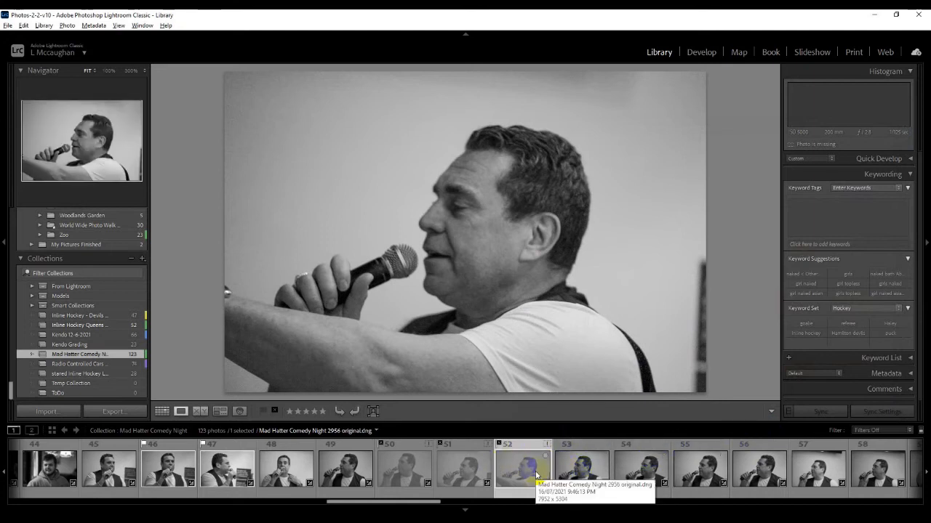
click(573, 473)
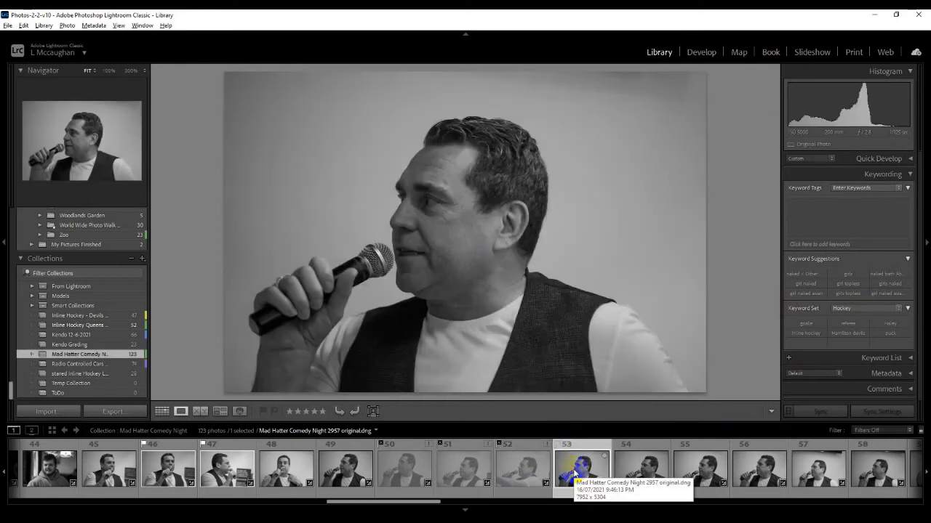
click(643, 477)
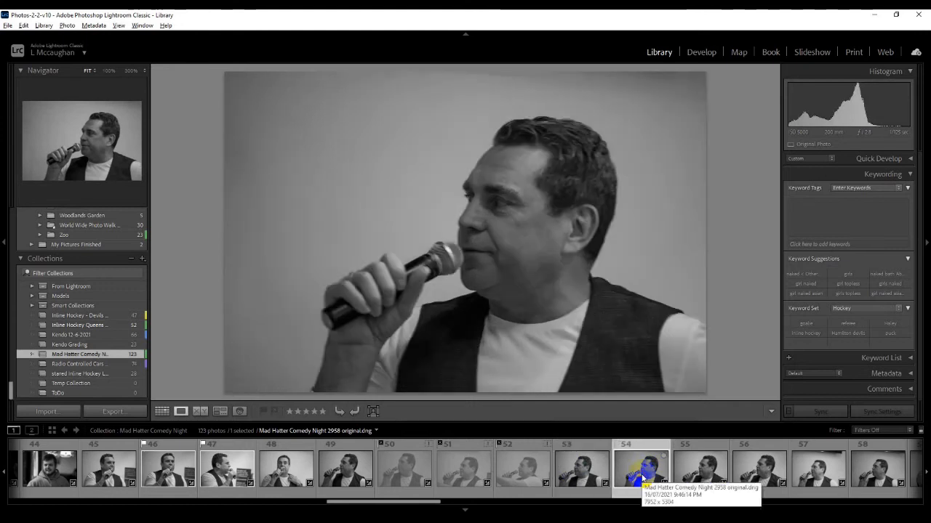
key(x)
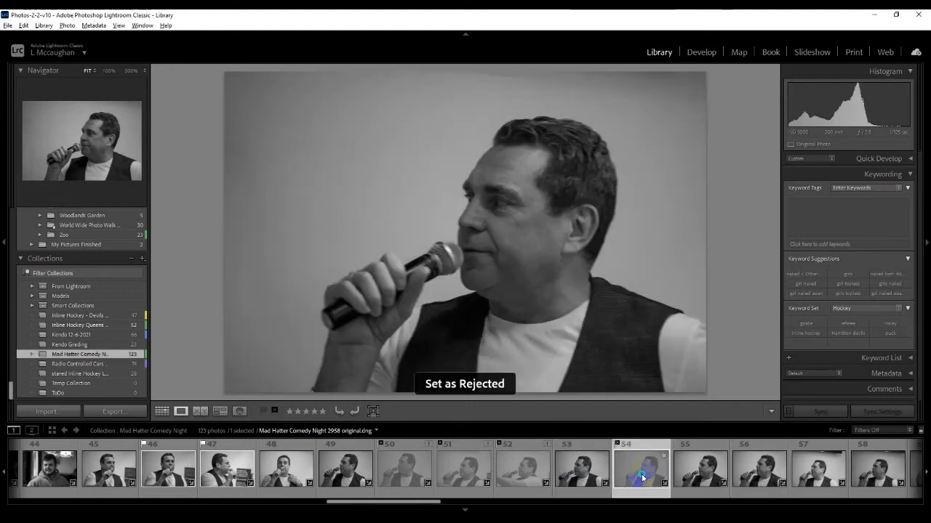
Delete the original DNG file of rejected photo 2958 in File Explorer and move photo 2957 ahead of the rejected run
right_click(642, 477)
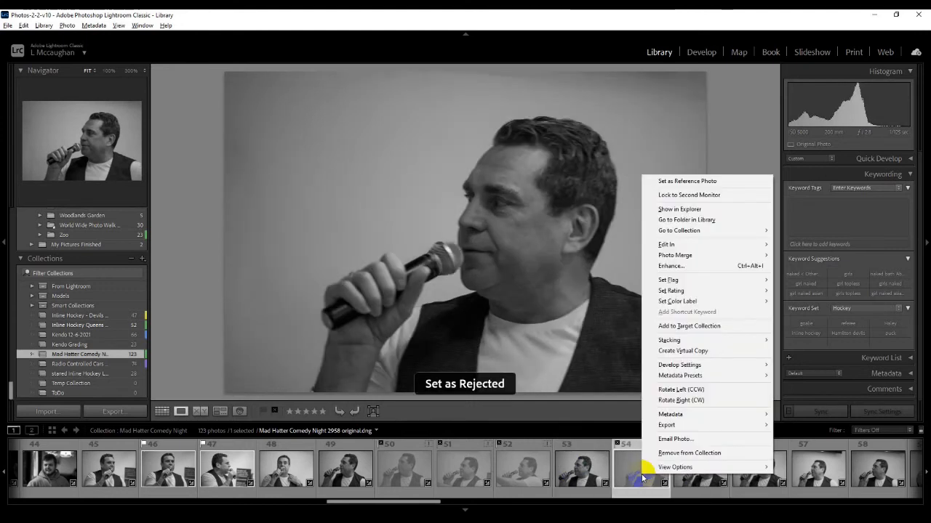
click(694, 210)
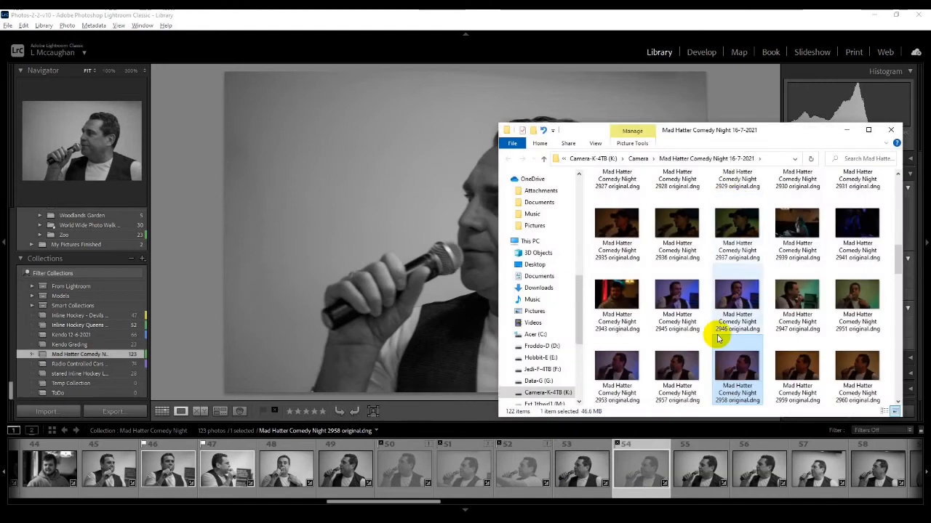
click(729, 383)
key(Delete)
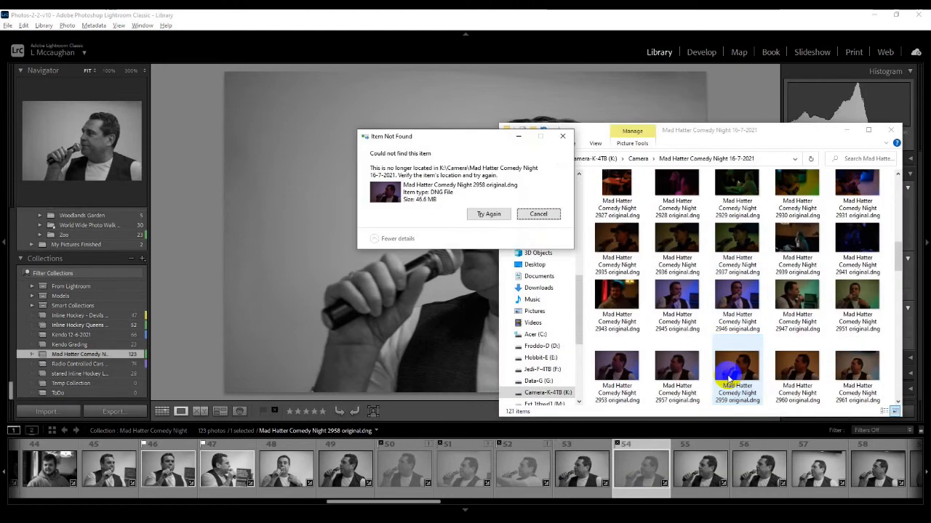
click(538, 214)
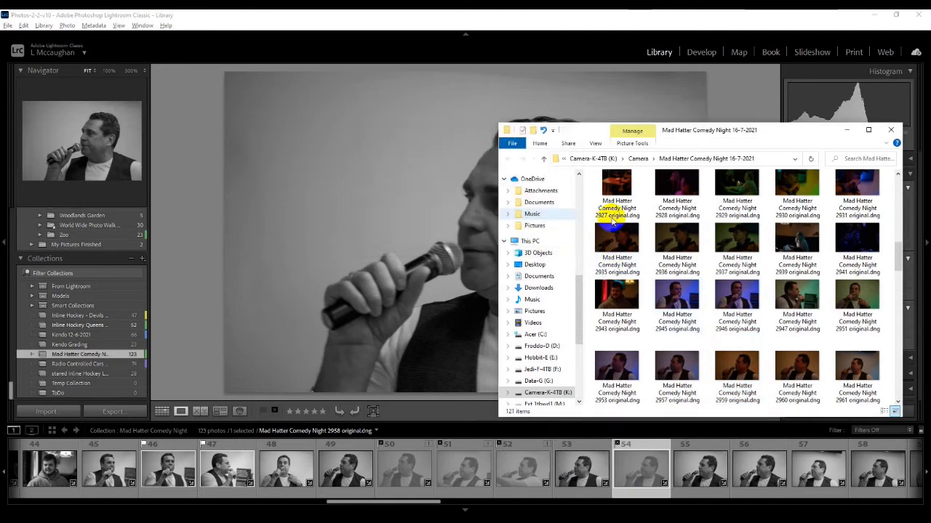
click(890, 130)
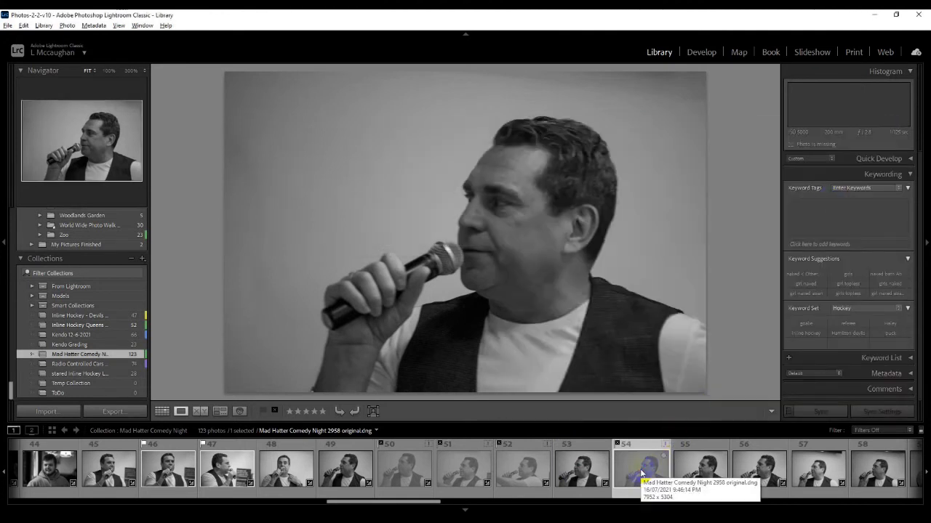
drag(592, 476, 393, 465)
Flag photo Mad Hatter Comedy Night 2959 as rejected and delete its original DNG file in File Explorer
click(694, 471)
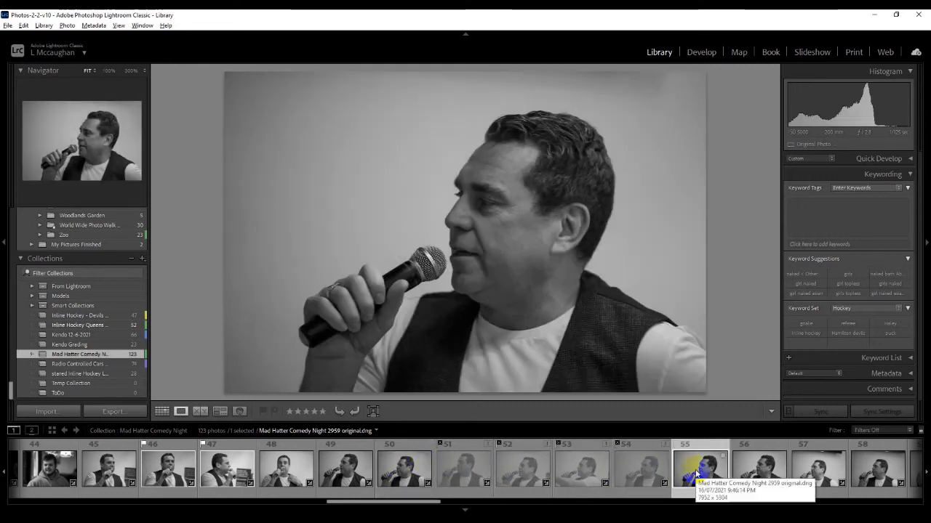
key(x)
right_click(696, 474)
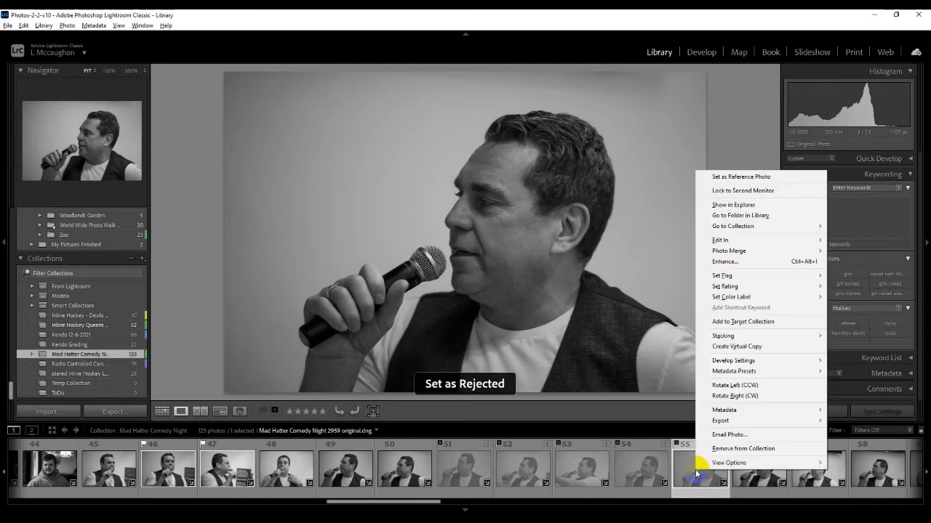
click(727, 206)
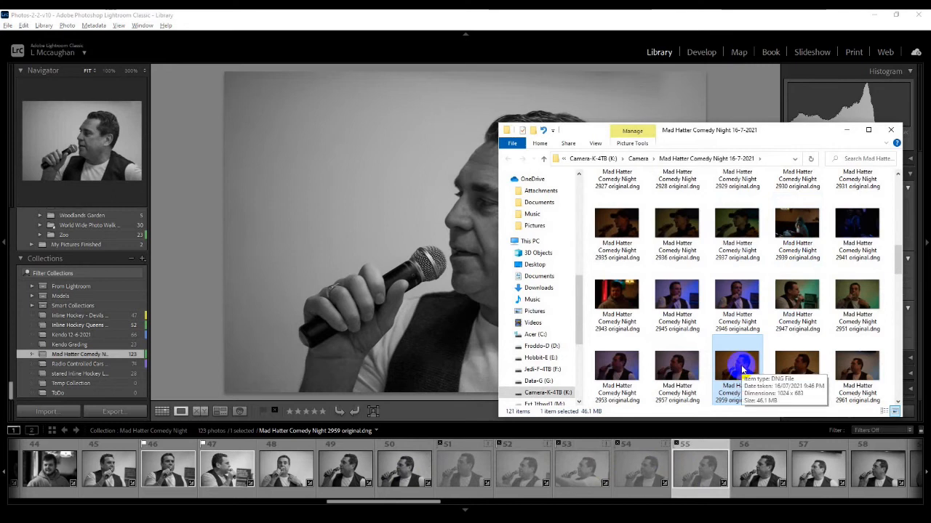
key(Delete)
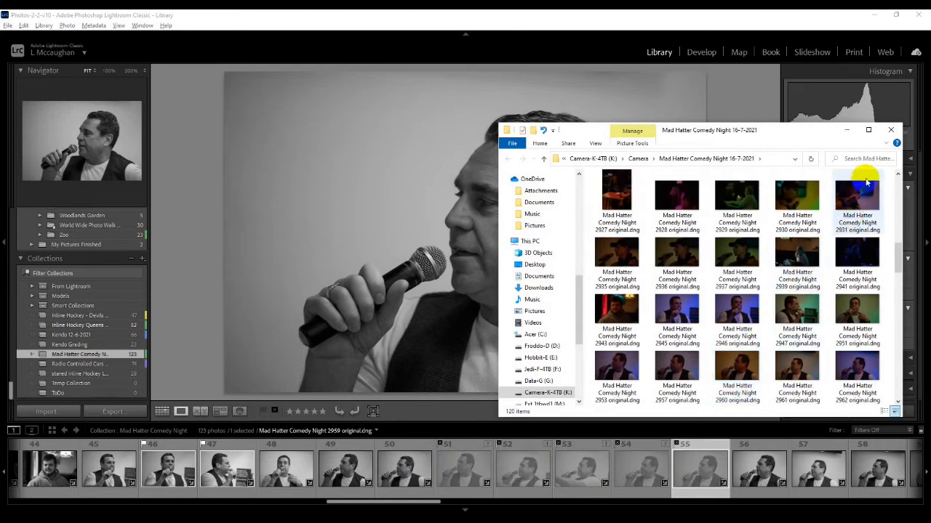
click(891, 130)
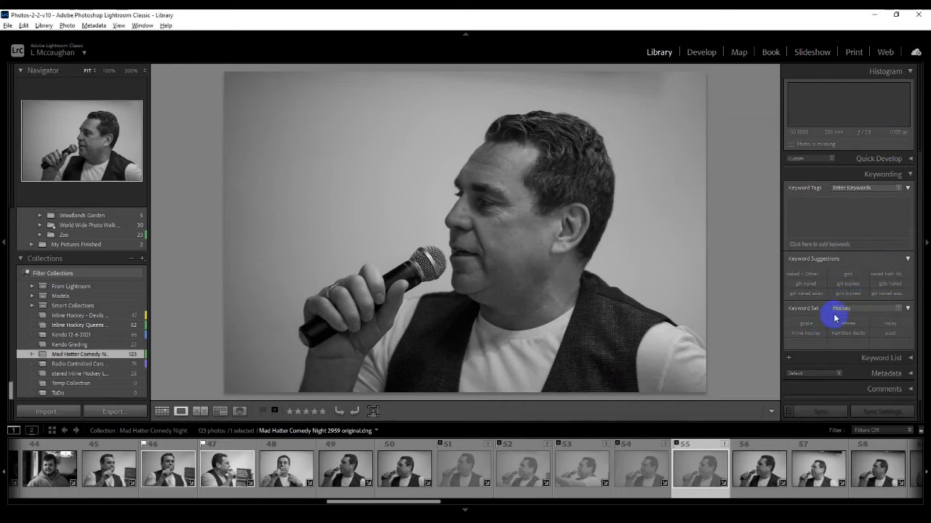
Compare photos Mad Hatter Comedy Night 2960 and 2961, then flag 2961 as rejected
click(759, 467)
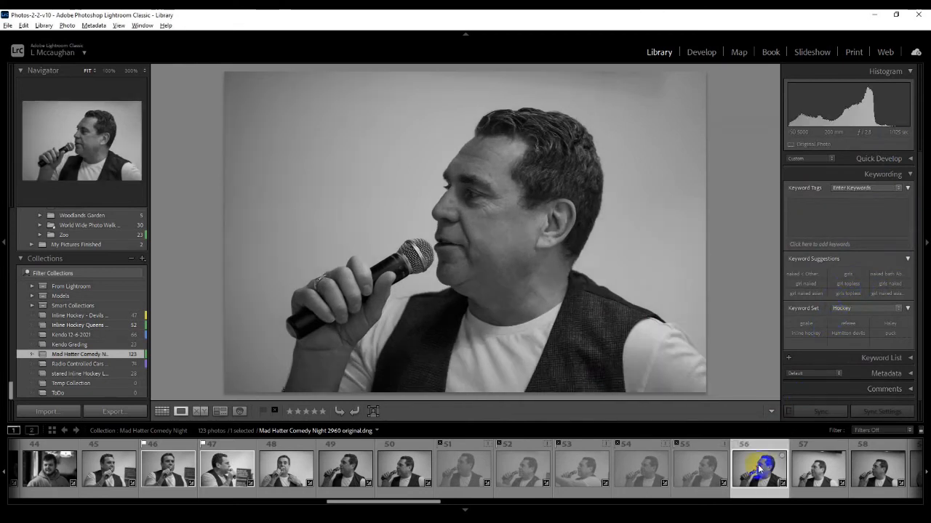
click(810, 469)
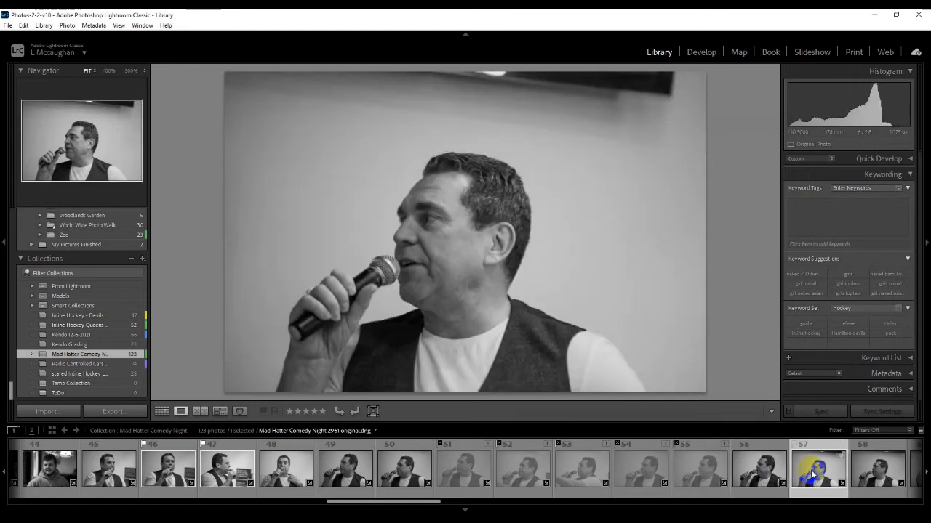
key(x)
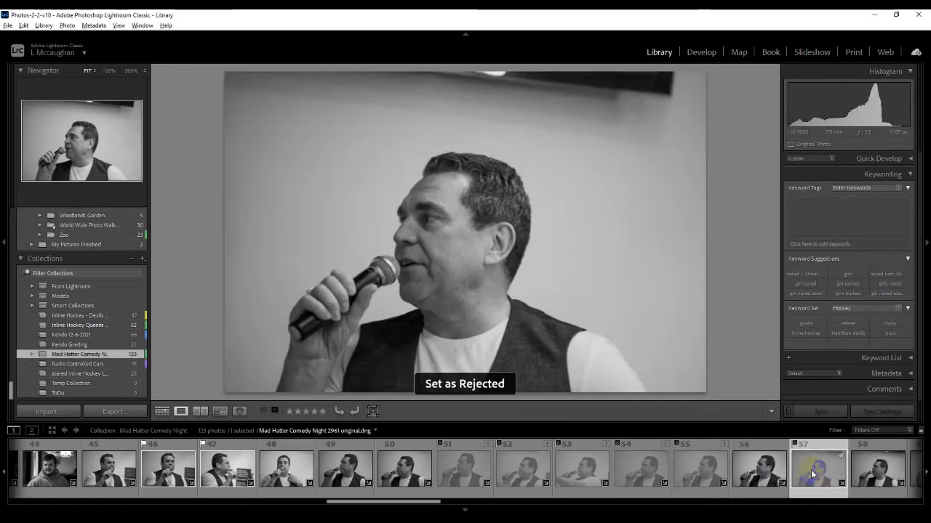
Delete the original DNG file of rejected photo 2961 in File Explorer and move photo 2960 ahead of the rejected run
right_click(812, 475)
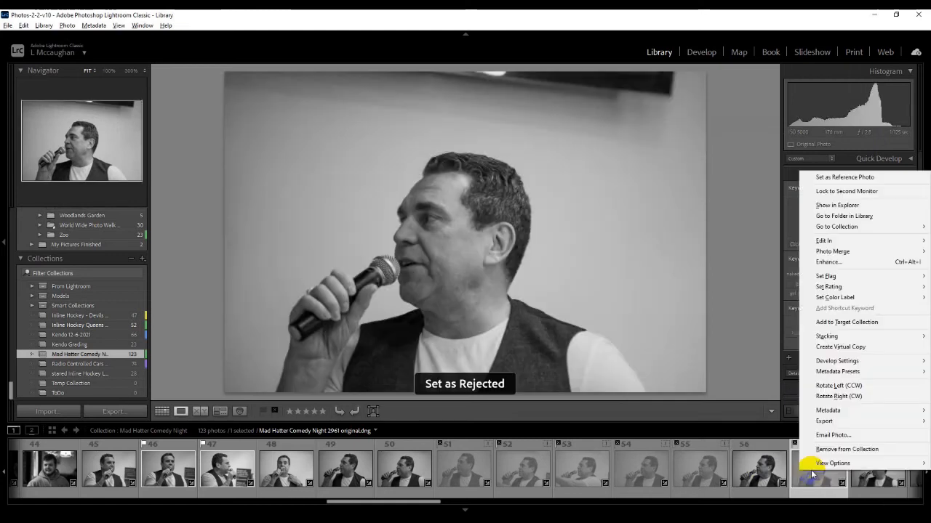
click(848, 208)
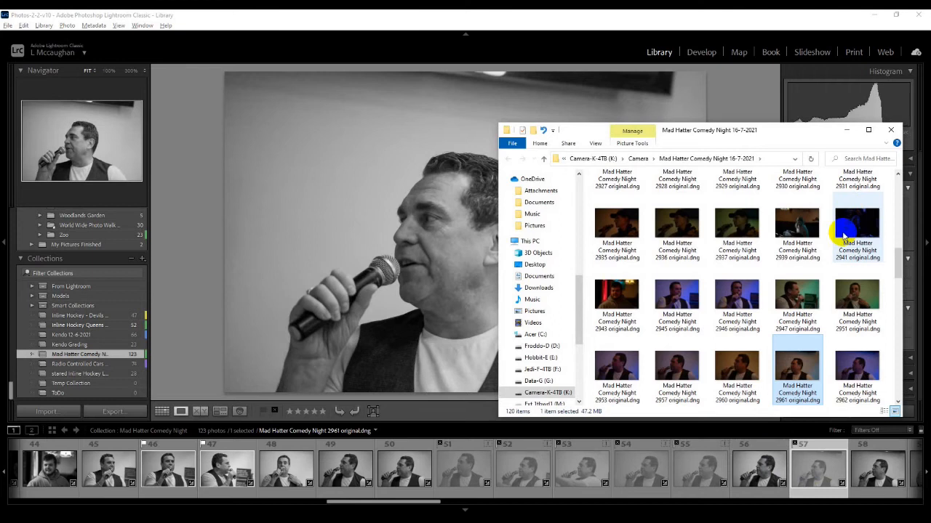
key(Delete)
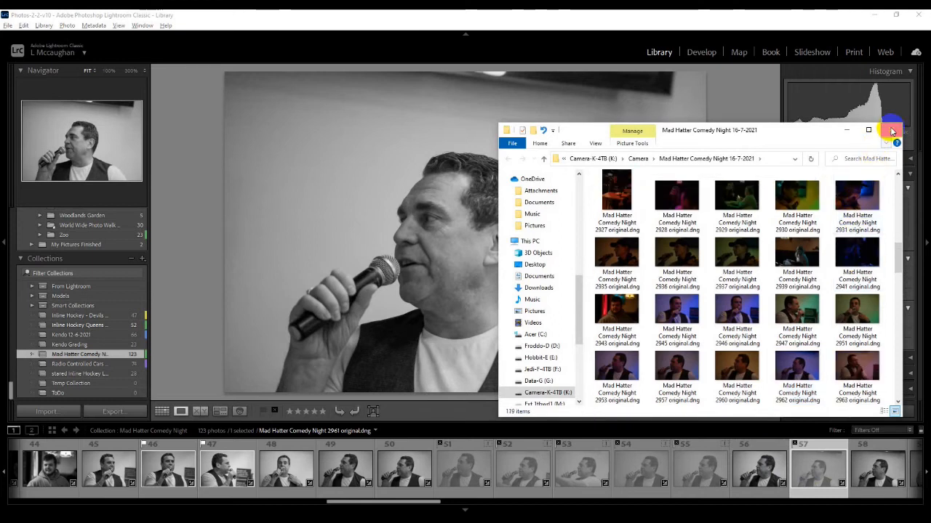
click(891, 130)
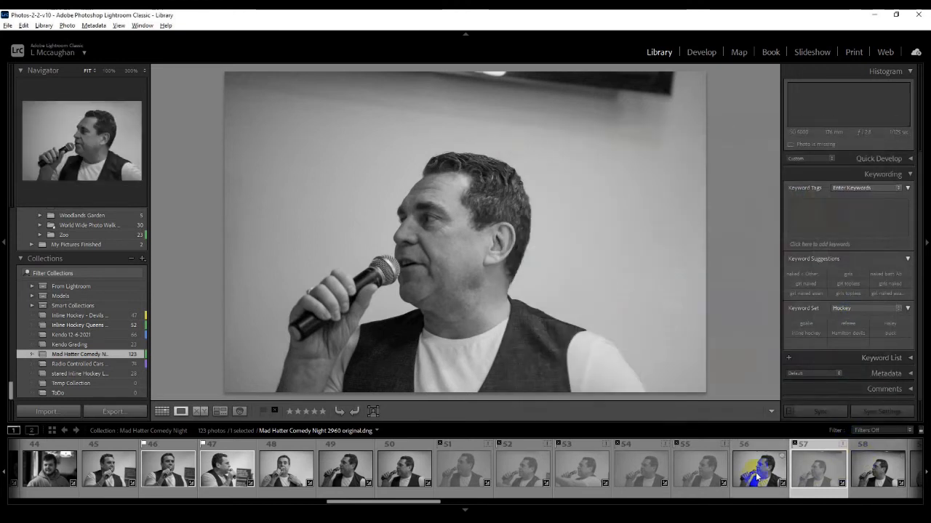
scroll(634, 485, down, 4)
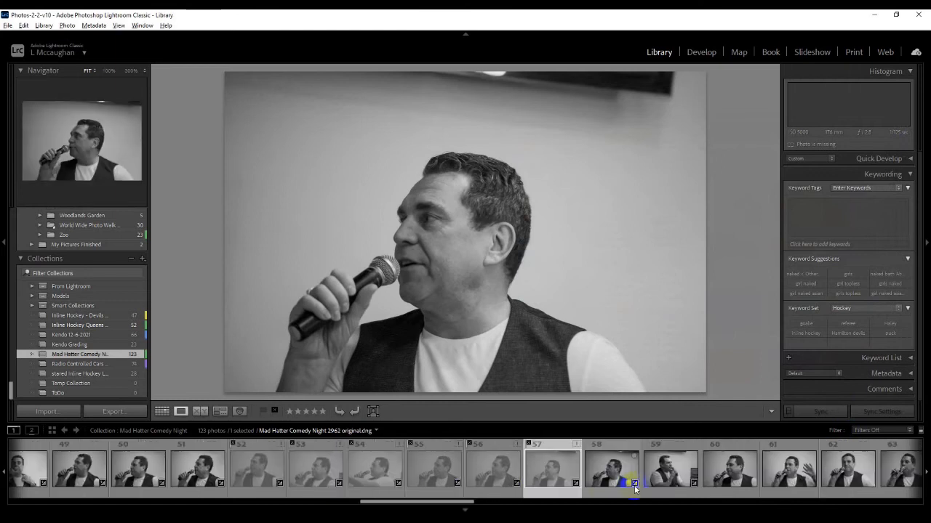
Reject photo Mad Hatter Comedy Night 2962 and delete its original DNG file in File Explorer, moving on to photo 2963
click(611, 479)
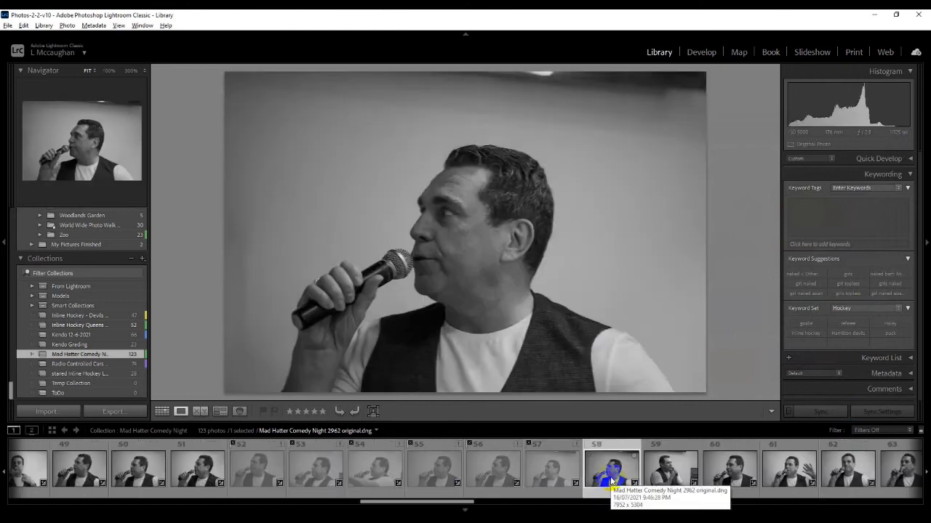
key(x)
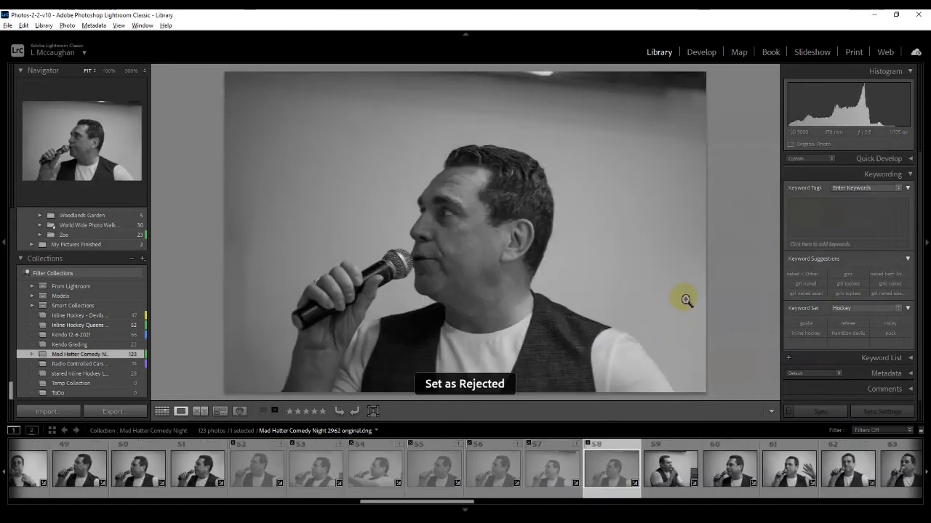
right_click(609, 467)
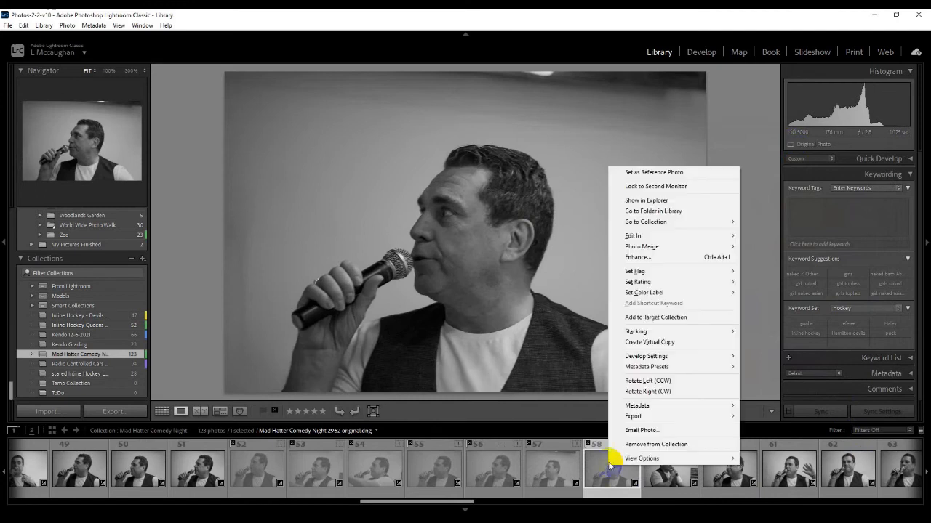
click(681, 203)
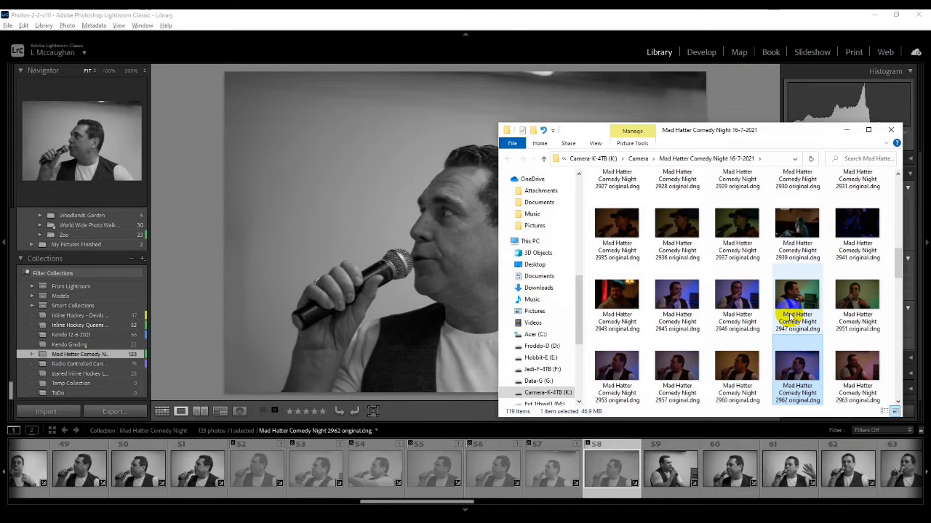
key(Delete)
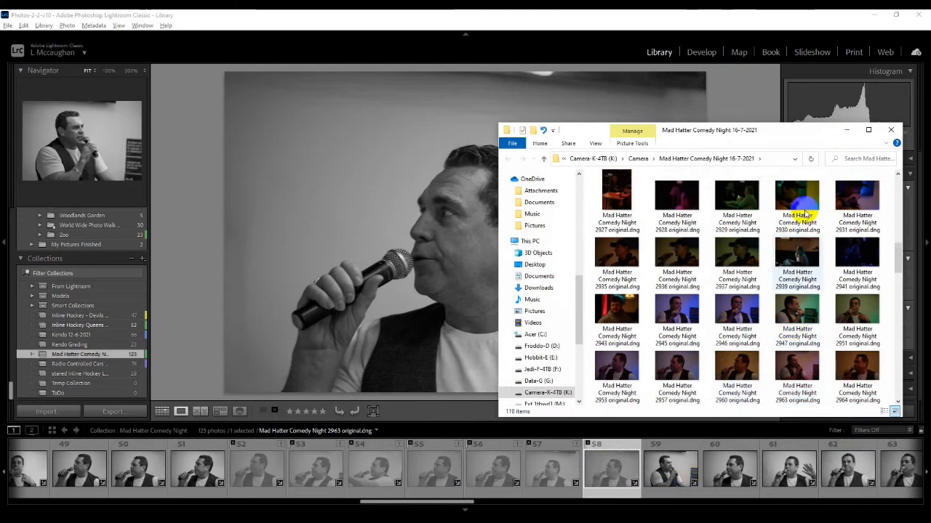
click(891, 129)
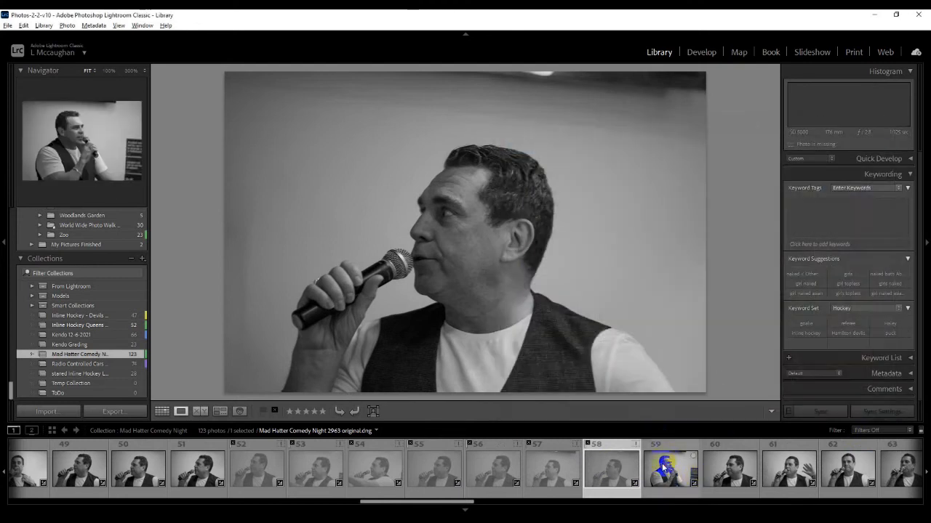
click(664, 464)
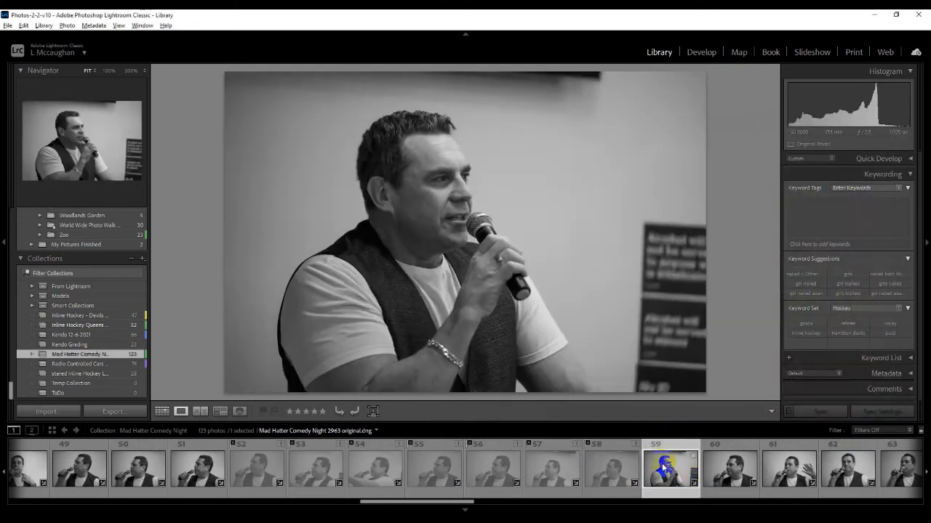
Flag photo Mad Hatter Comedy Night 2964 as rejected and delete its original DNG file in File Explorer
click(729, 469)
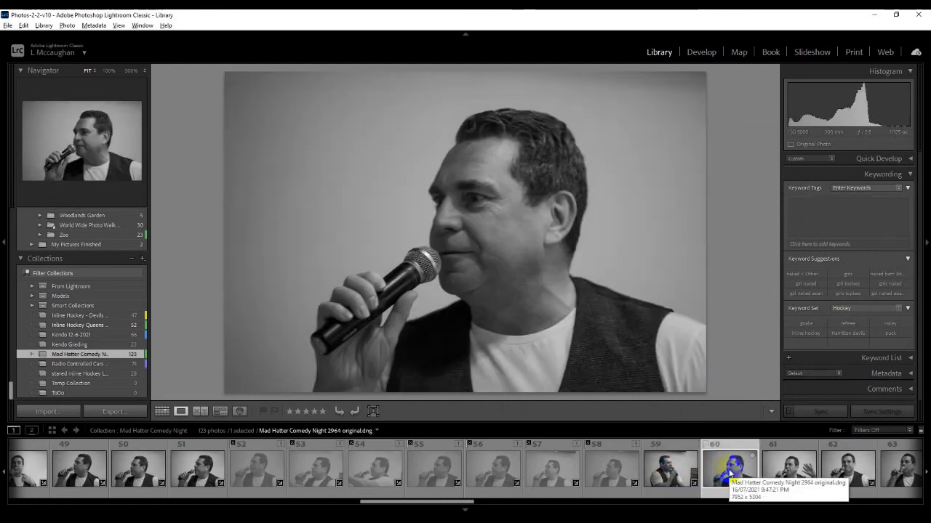
key(shift+x)
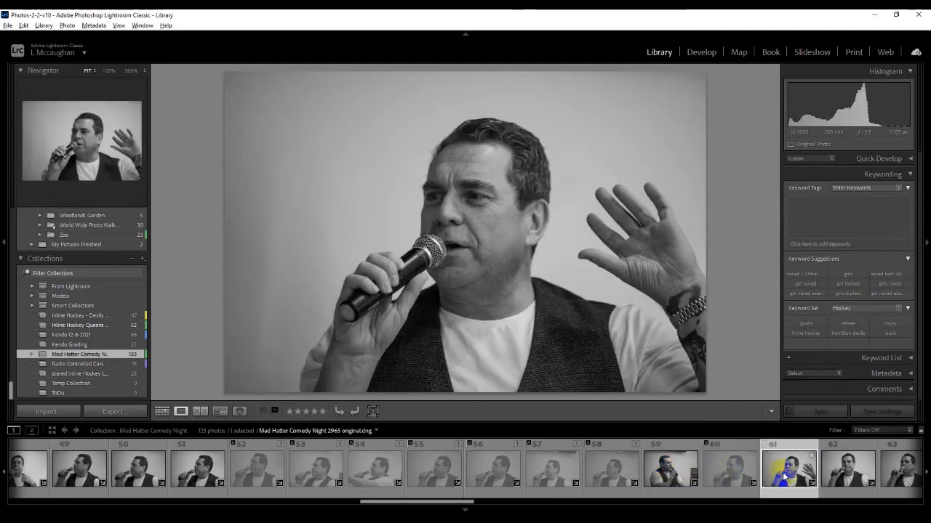
click(710, 480)
right_click(718, 471)
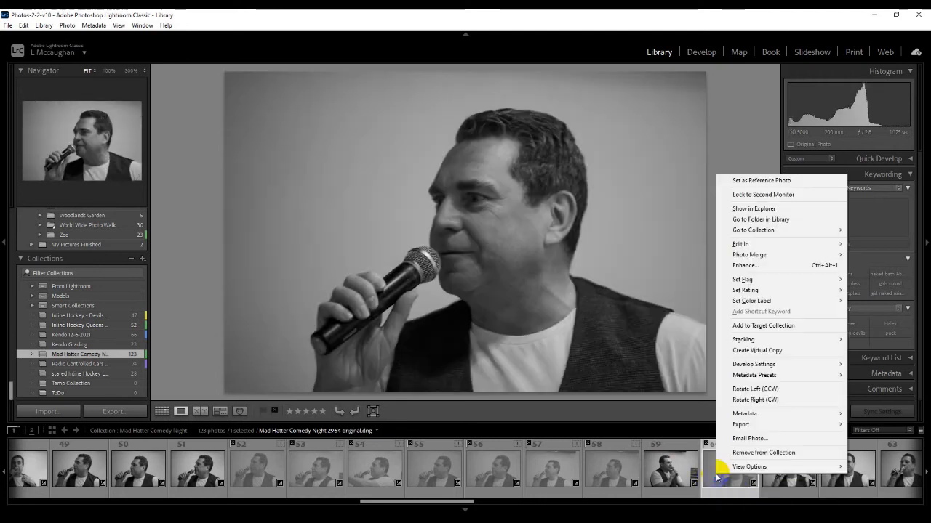
click(751, 210)
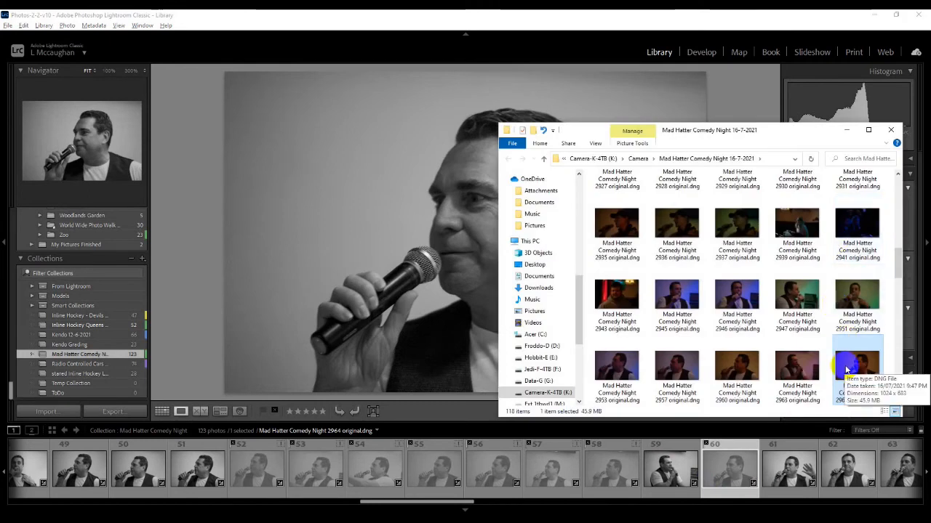
right_click(844, 368)
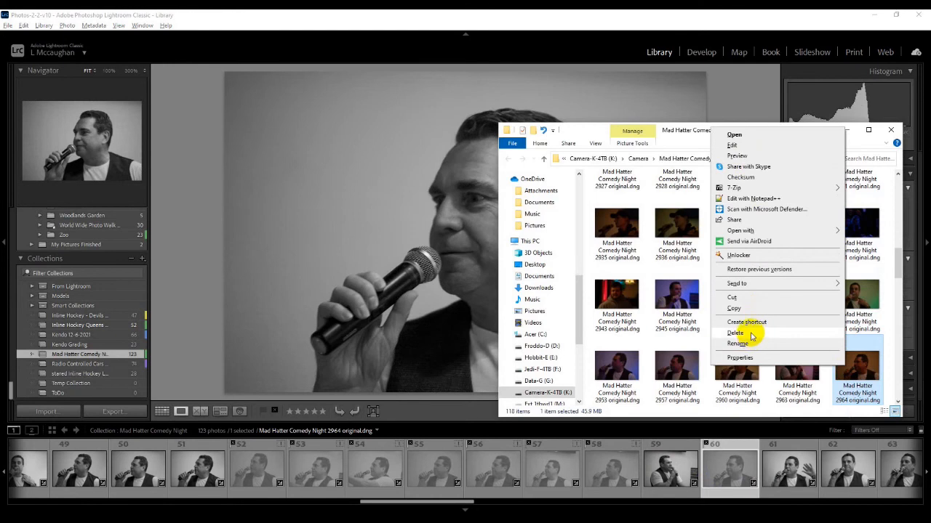
click(751, 334)
click(891, 130)
click(738, 458)
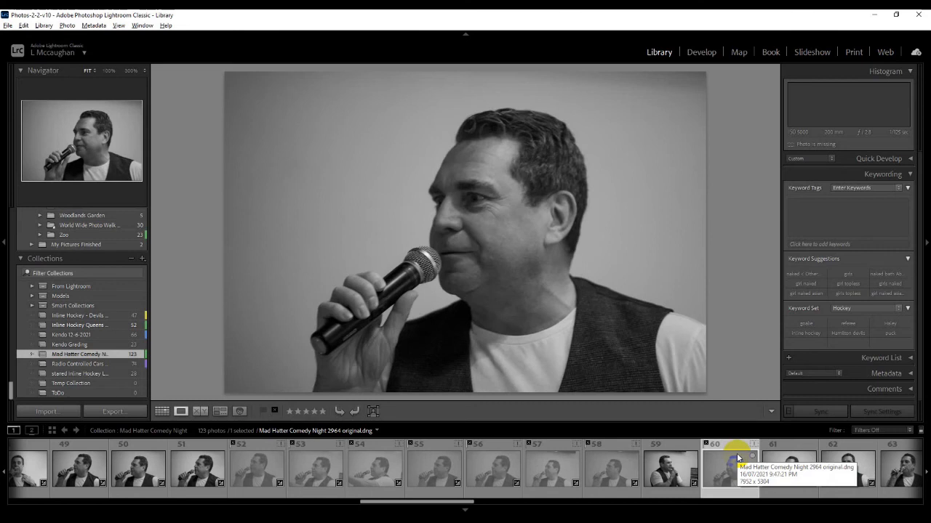
Locate the original DNG file of photo Mad Hatter Comedy Night 2870 in File Explorer, then return to the photos following the rejected run
mouse_move(395, 505)
mouse_down()
mouse_move(409, 504)
mouse_move(30, 503)
mouse_move(38, 497)
mouse_up()
click(331, 471)
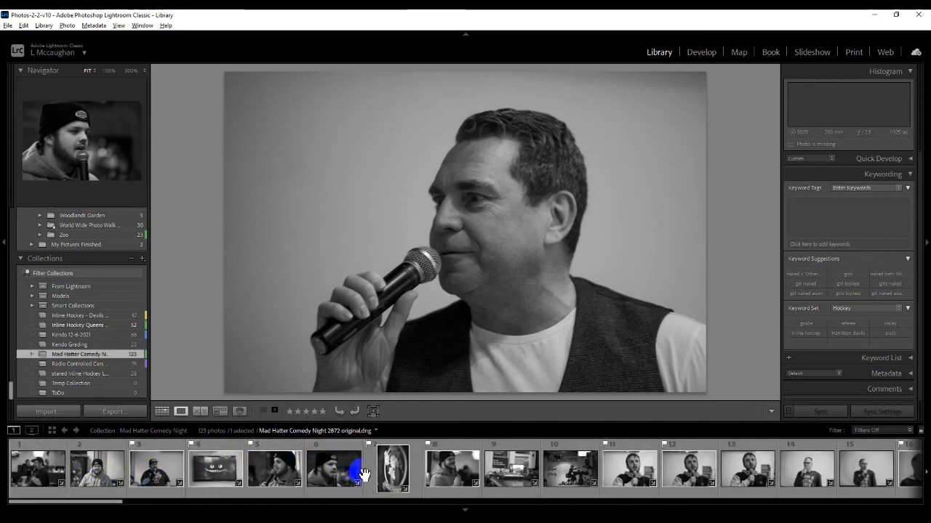
click(272, 474)
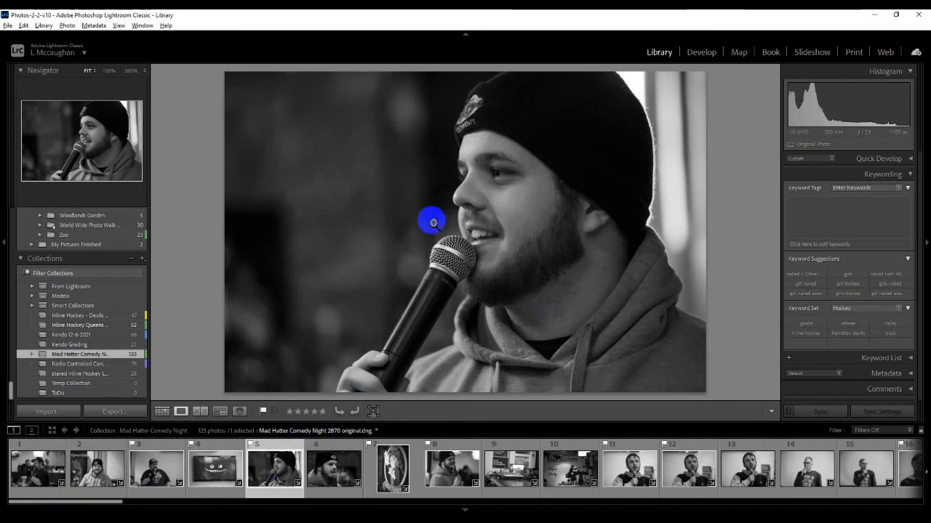
right_click(271, 469)
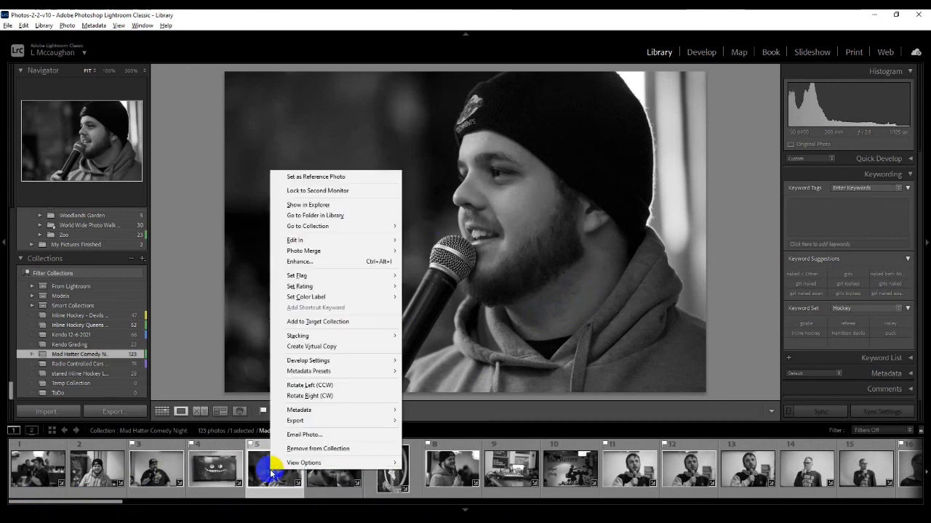
click(312, 206)
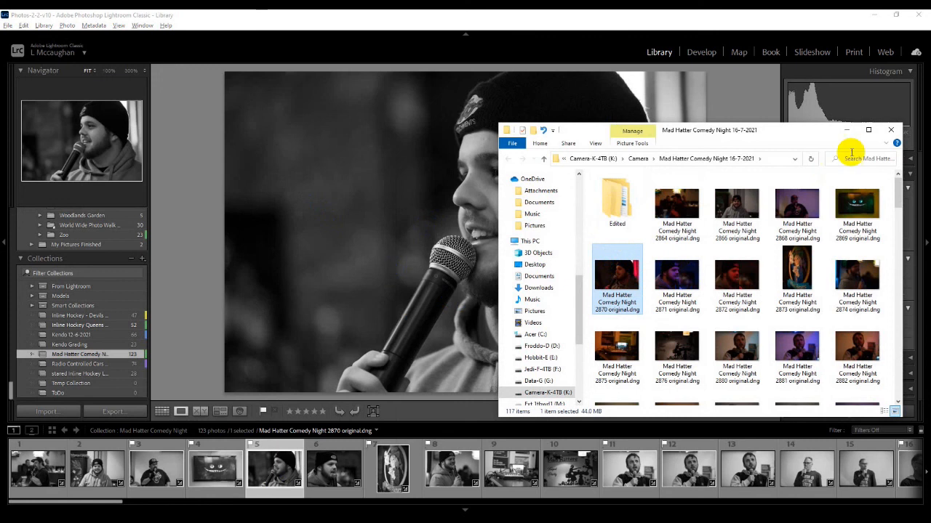
click(890, 131)
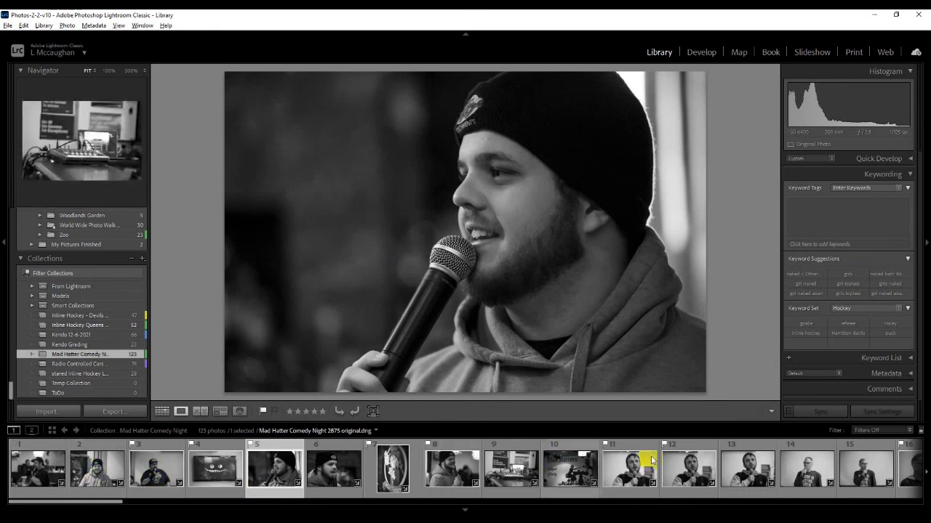
drag(114, 504, 529, 511)
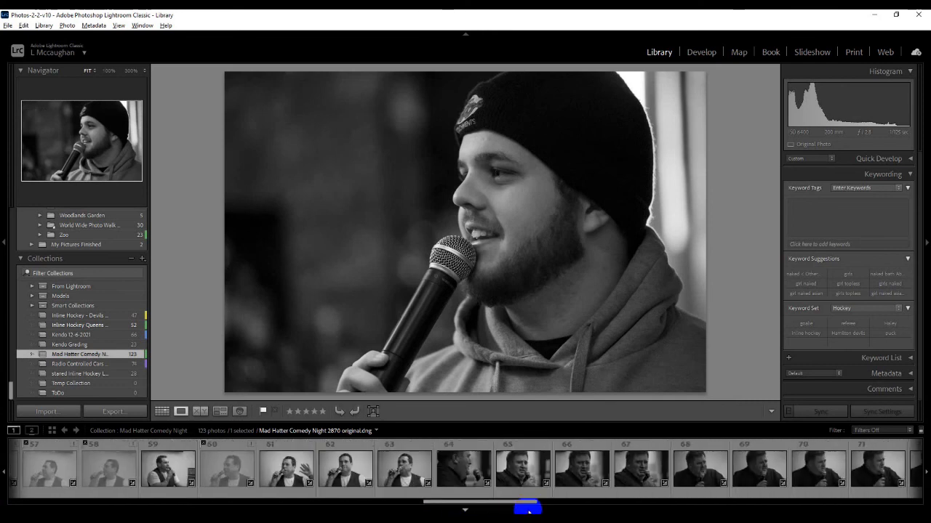